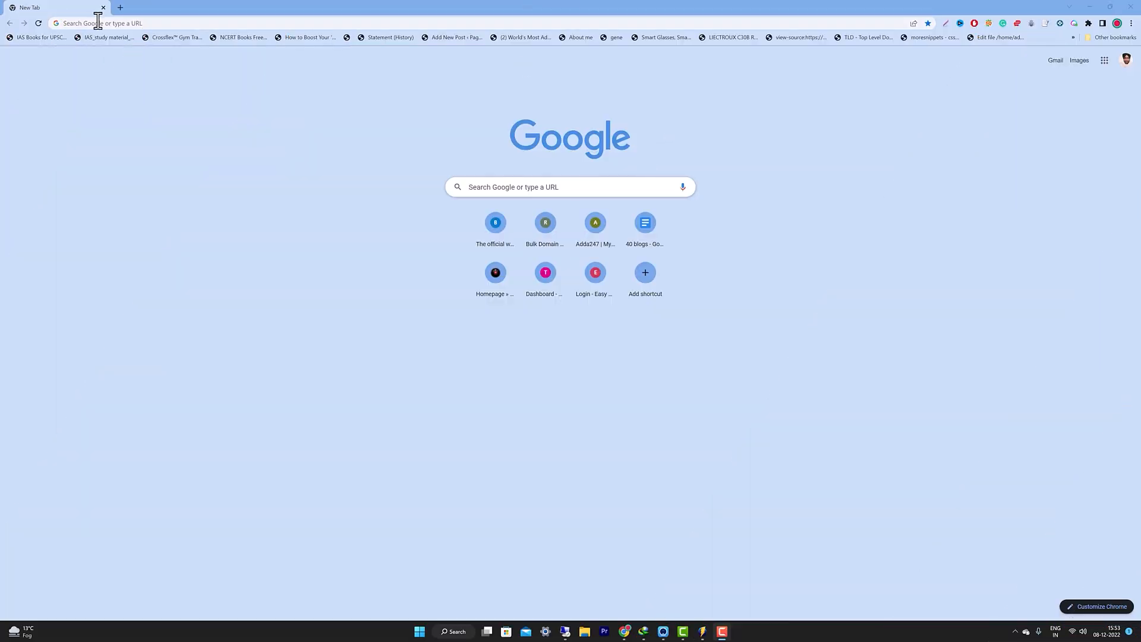
Search the web for "wordpress local".
click(98, 22)
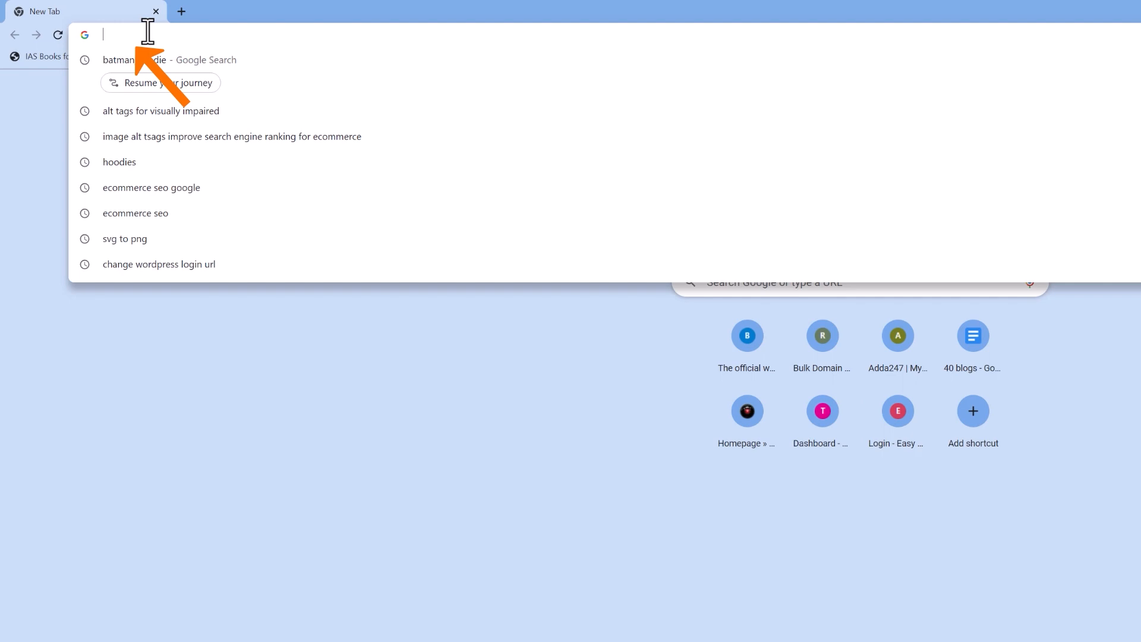
text(wo)
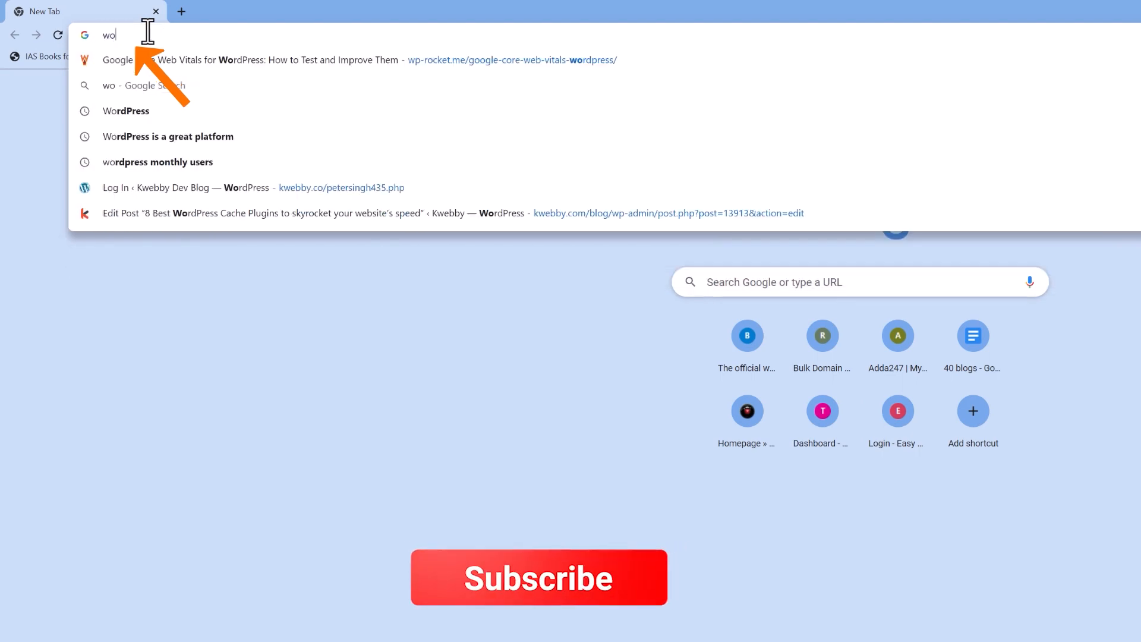
text(rdpress local)
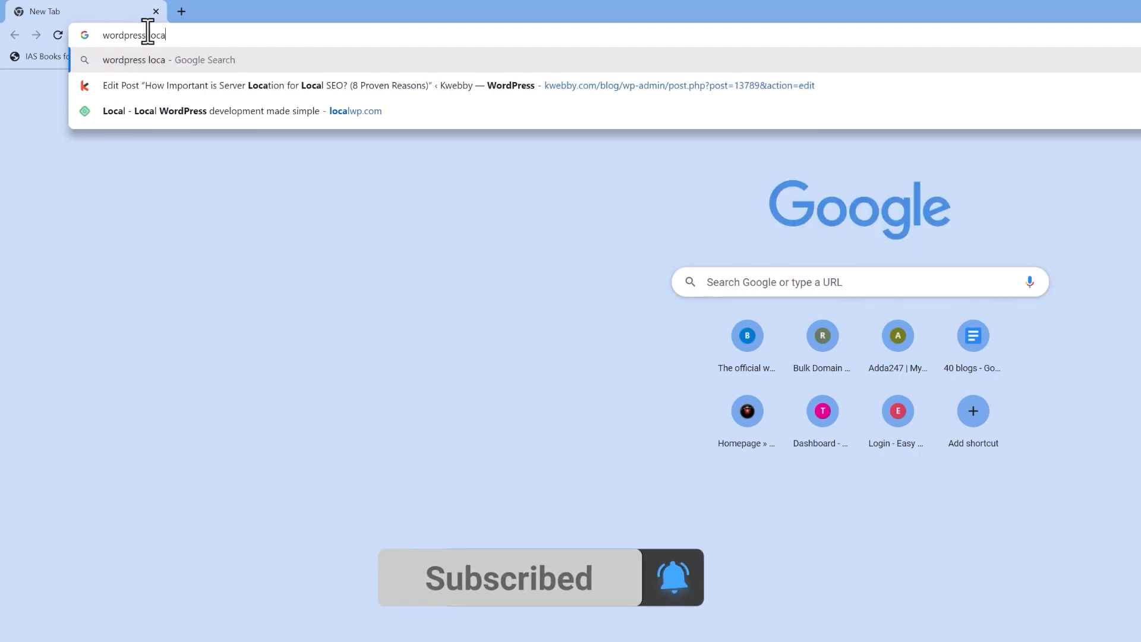
key(Return)
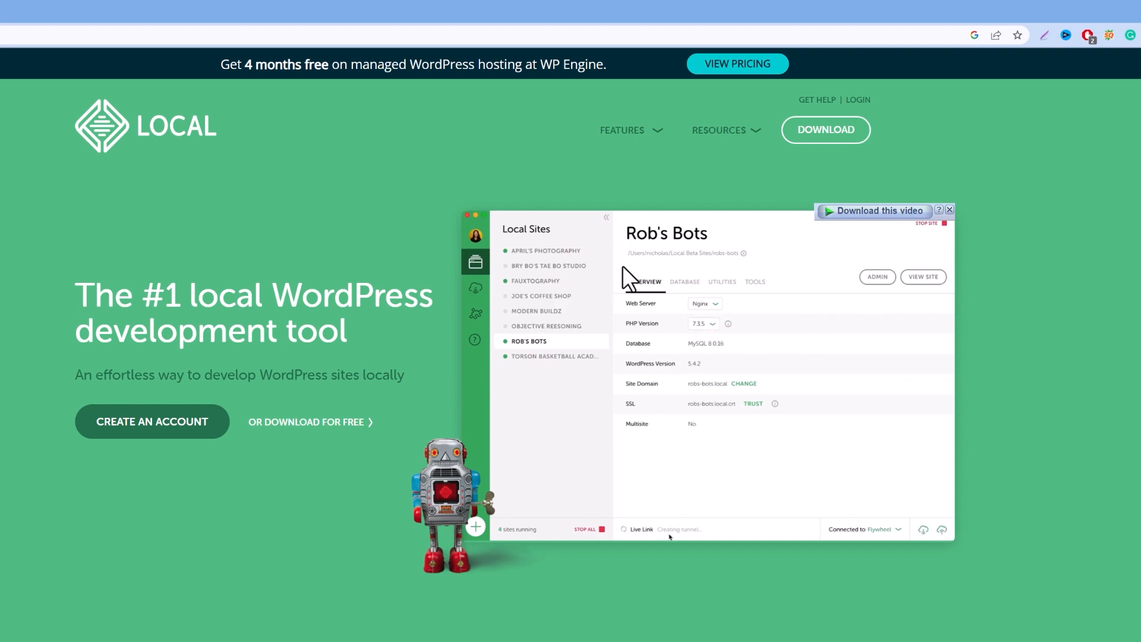
Open the free download form for Local and choose Windows as the platform.
click(333, 422)
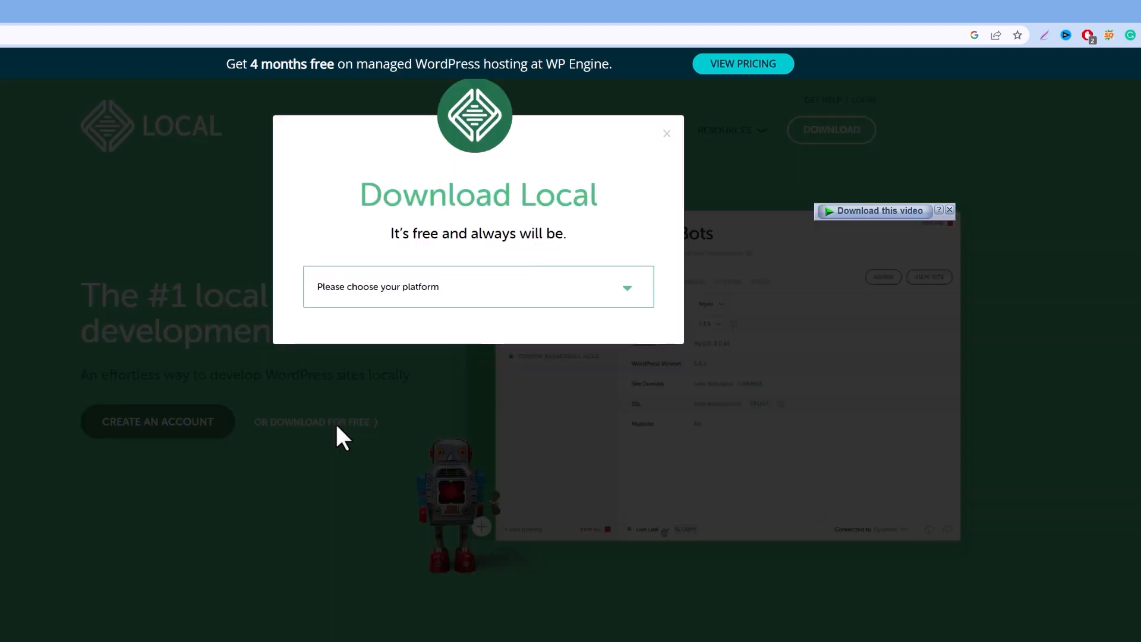
click(437, 294)
click(419, 314)
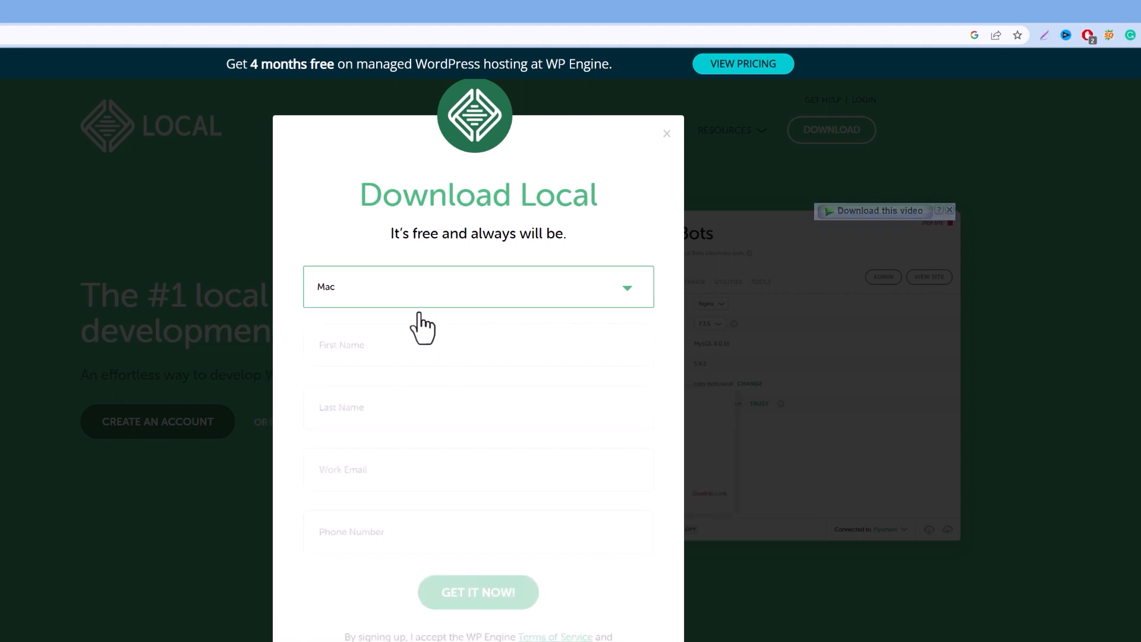
click(419, 280)
click(419, 333)
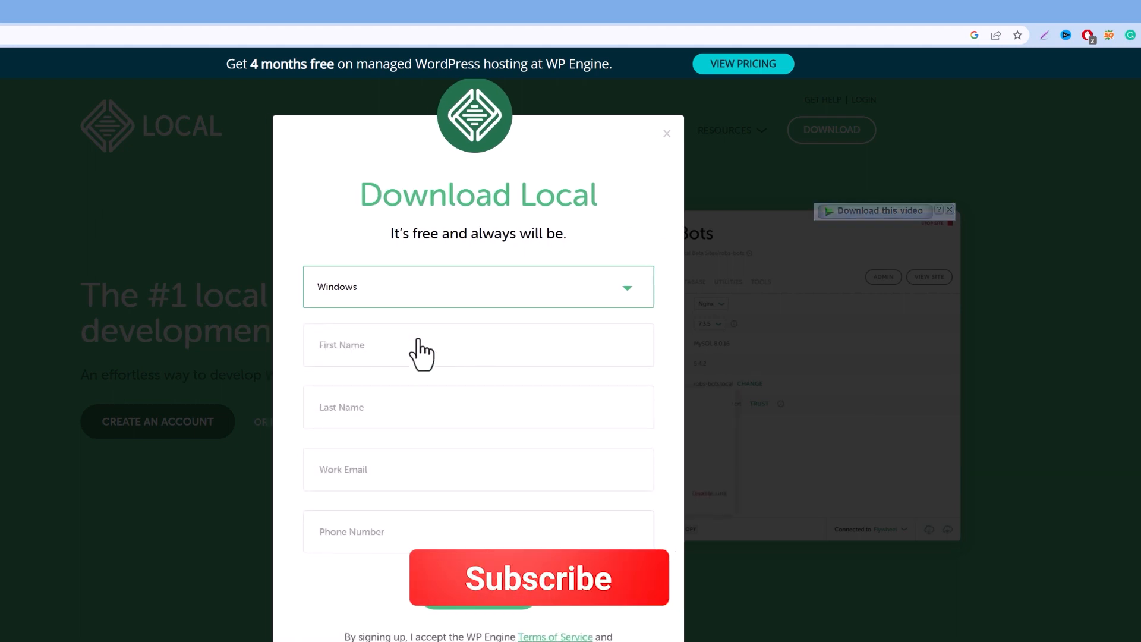
Fill in the first name, last name, work email and phone number, and submit the Local download request.
click(420, 344)
click(420, 397)
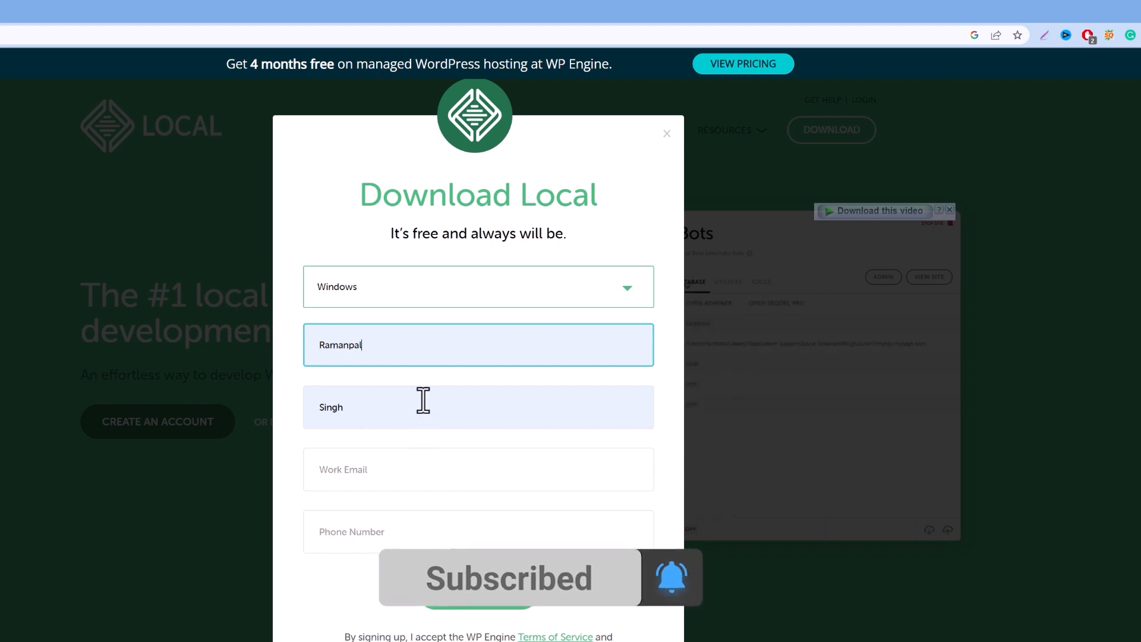
click(394, 488)
click(412, 513)
click(379, 531)
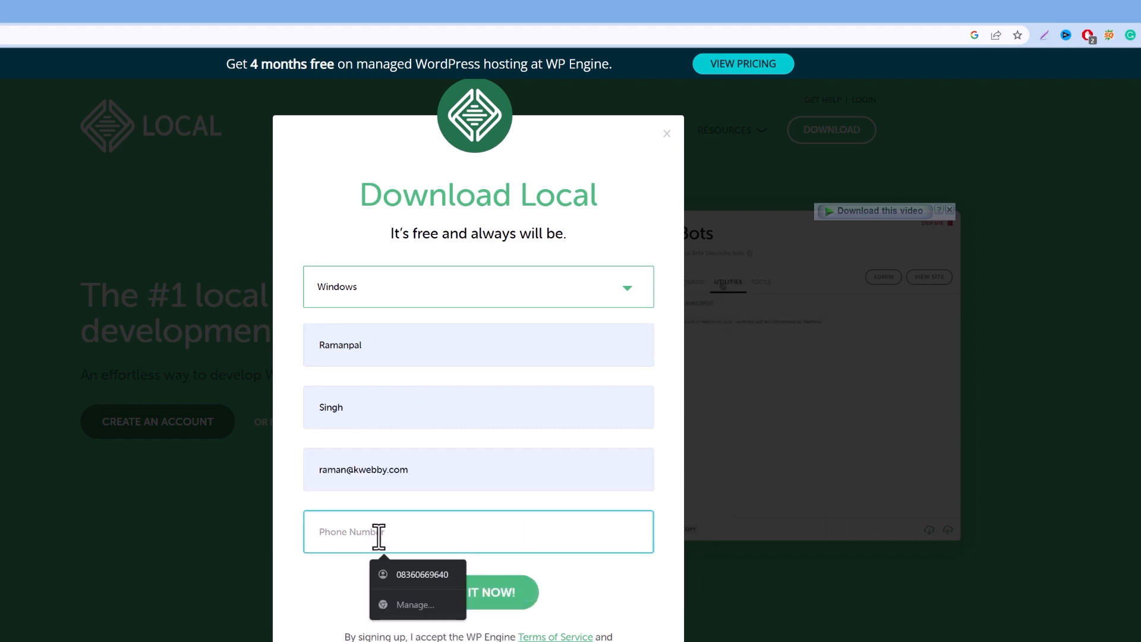
click(394, 567)
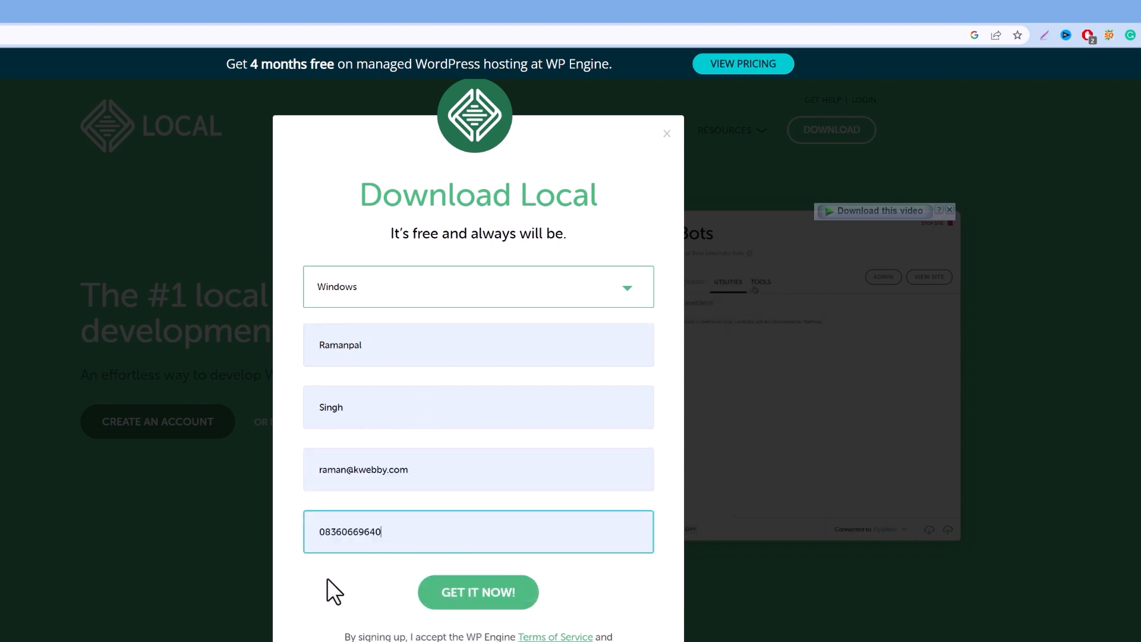
click(517, 593)
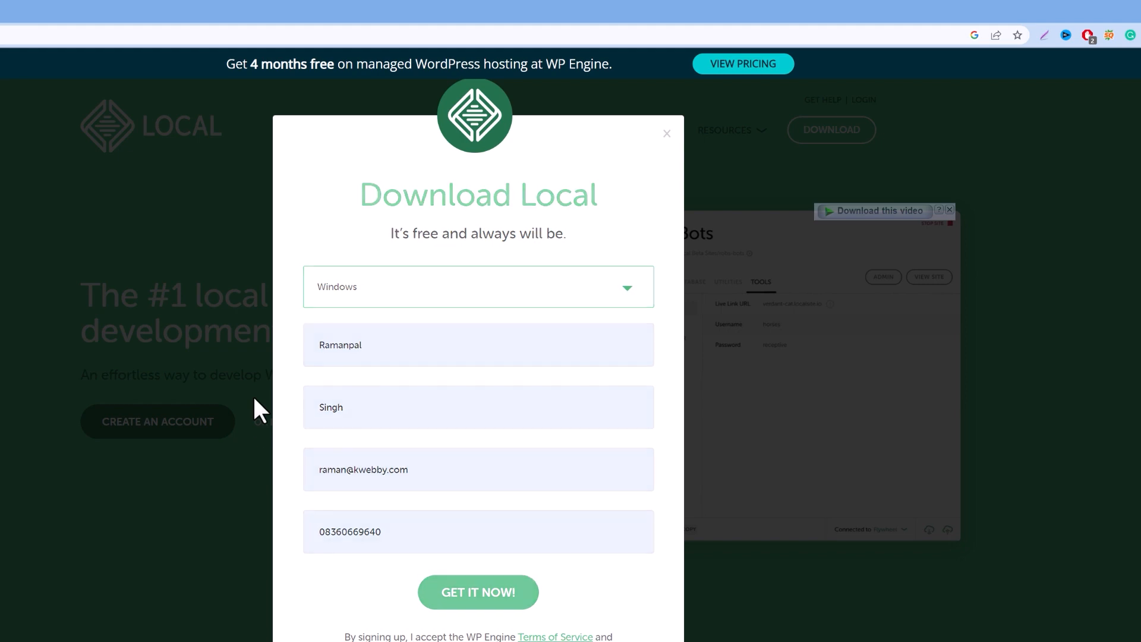
click(486, 535)
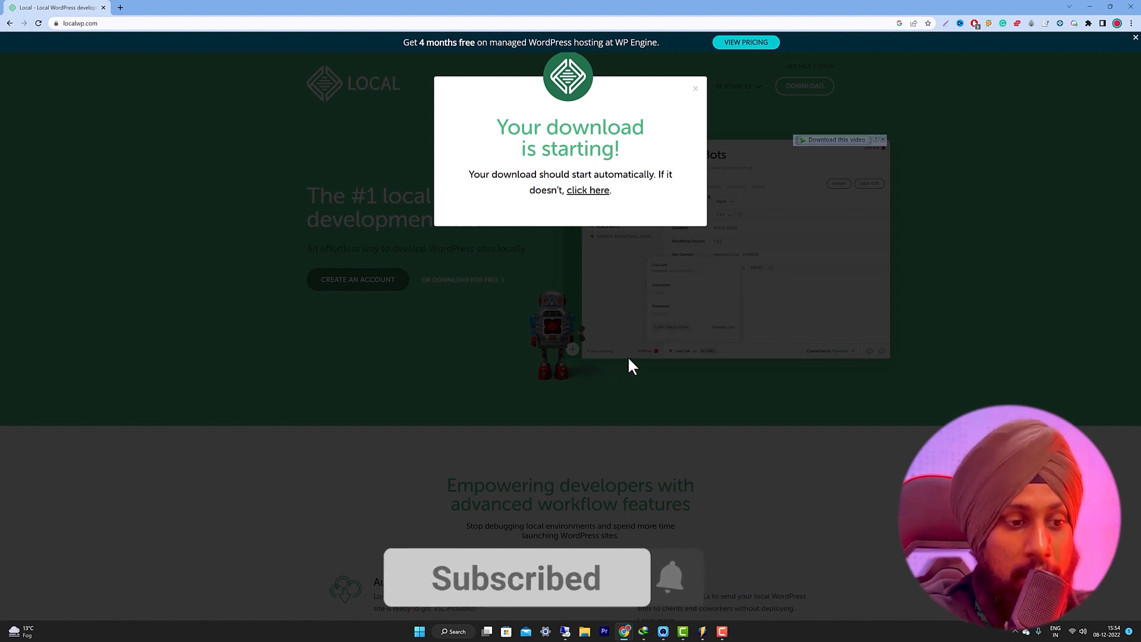
Run the downloaded local-6.5.2-windows.exe from Internet Download Manager and accept installation for the current user only.
click(1016, 631)
double_click(1015, 583)
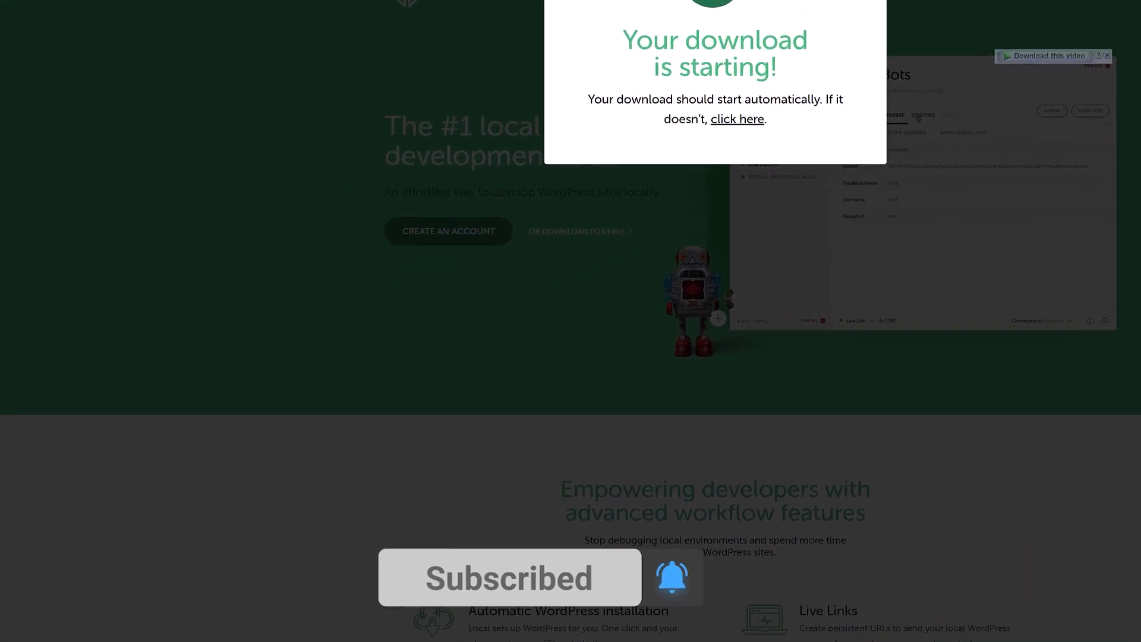
click(535, 355)
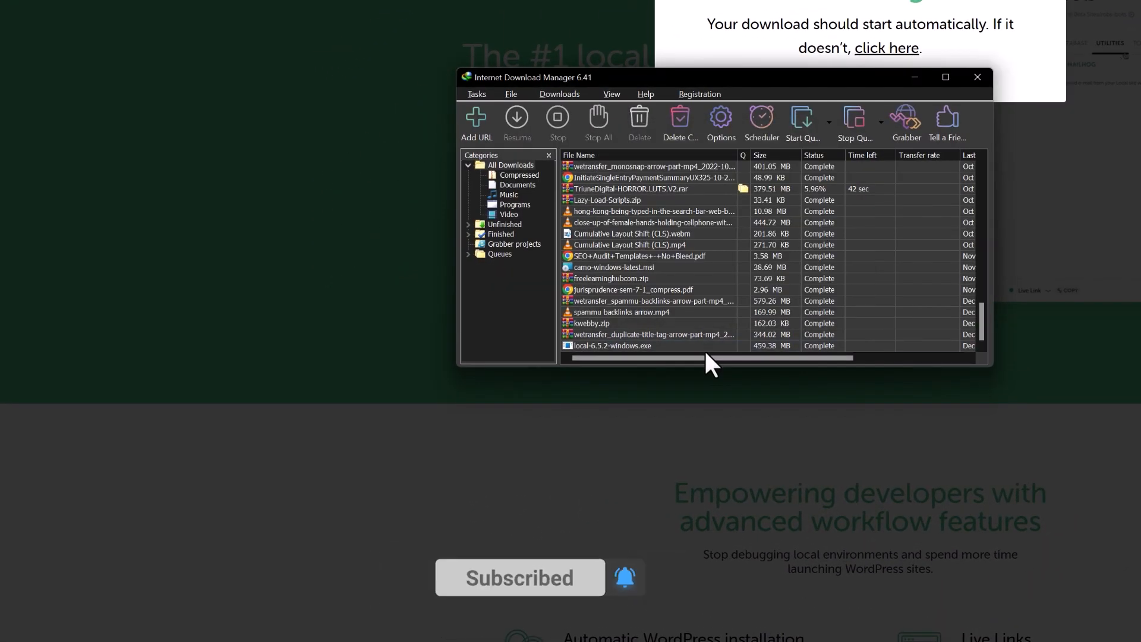
right_click(704, 346)
right_click(669, 344)
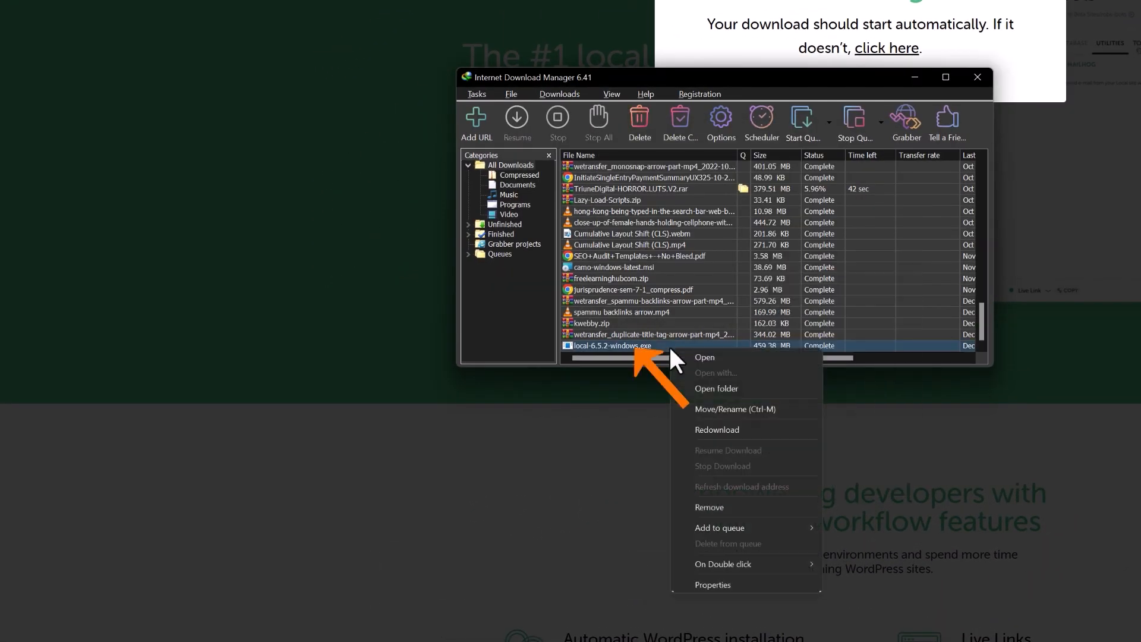
click(686, 352)
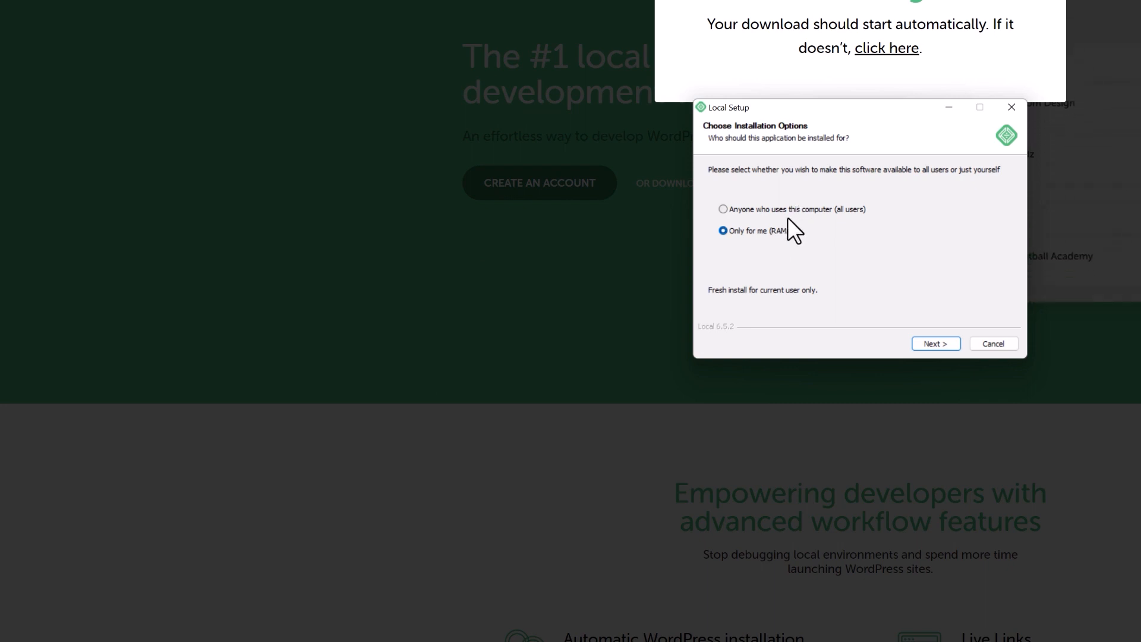
click(941, 345)
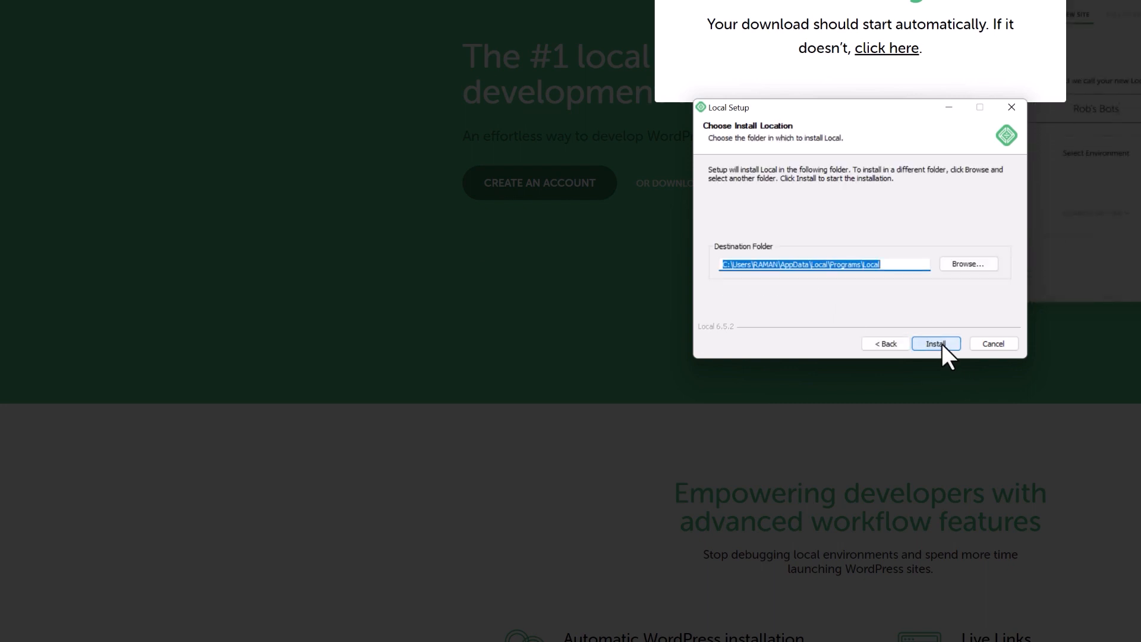
Create a new folder named LocalWP inside Documents and set it as the install destination.
click(951, 264)
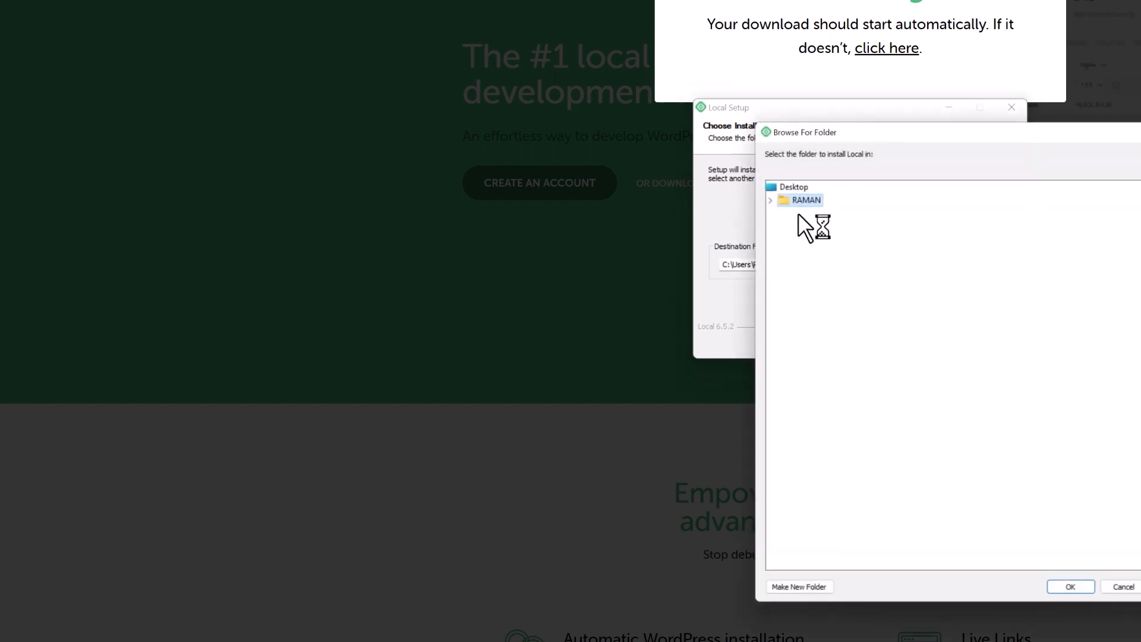
click(769, 212)
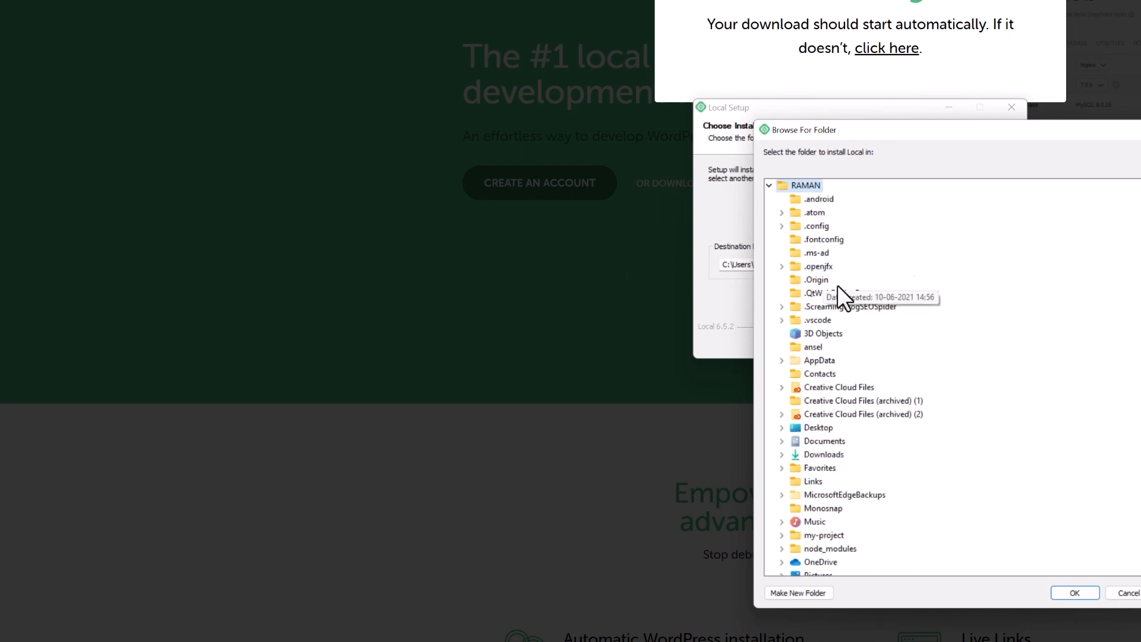
scroll(778, 392, down, 2)
click(814, 361)
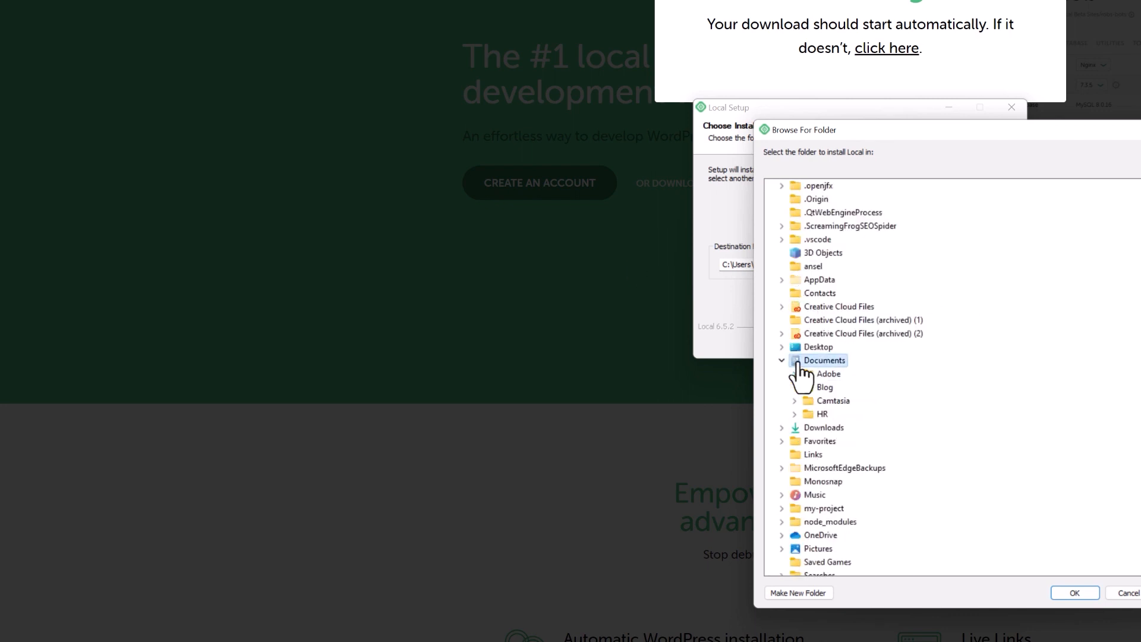
double_click(823, 254)
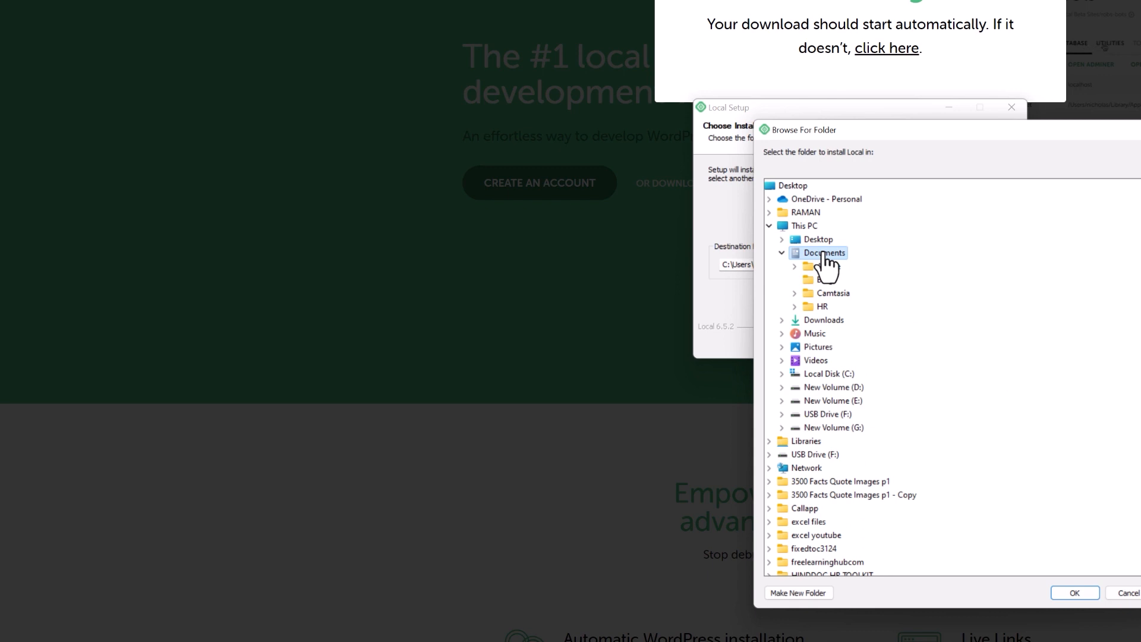
click(821, 591)
text(Loc)
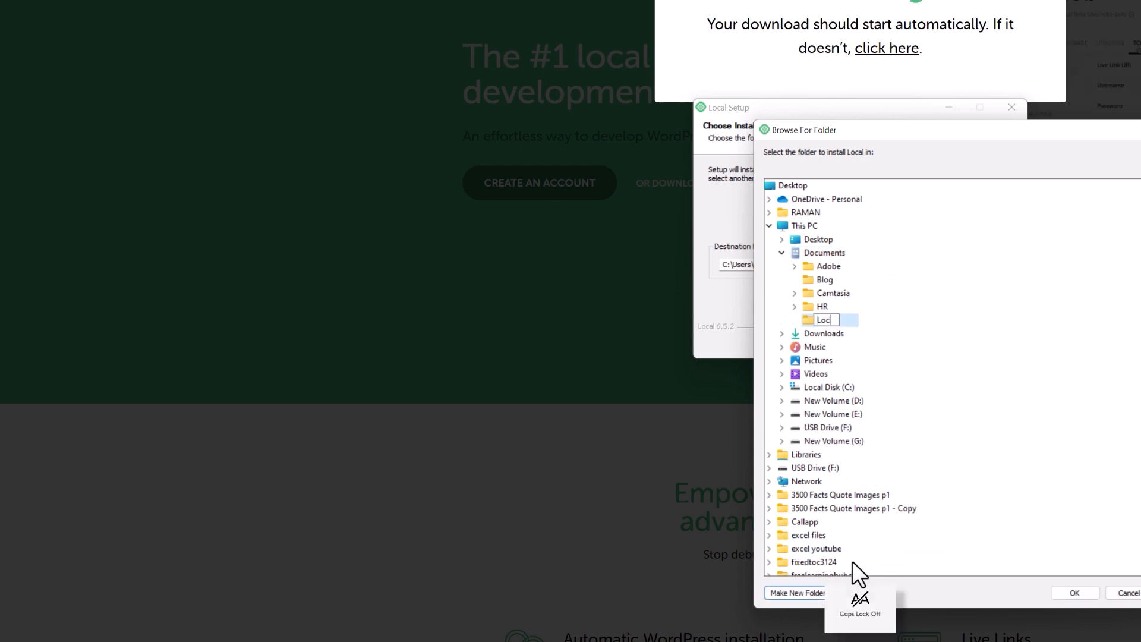
text(alWP)
key(Return)
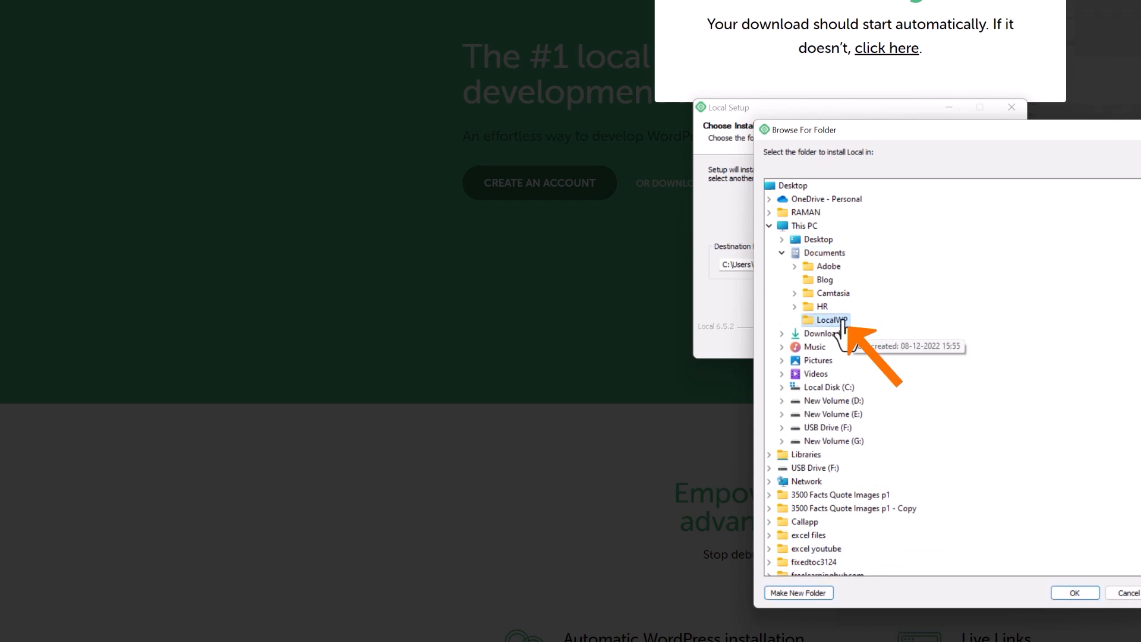
click(1074, 590)
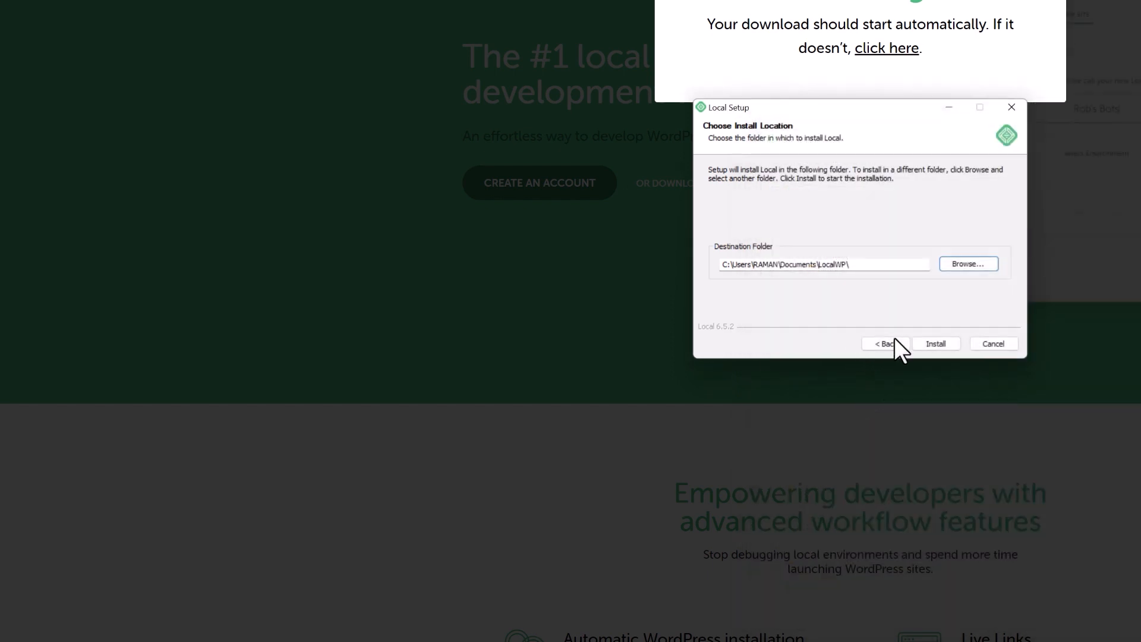
Install Local and run it, declining both error reporting and usage reporting.
click(950, 347)
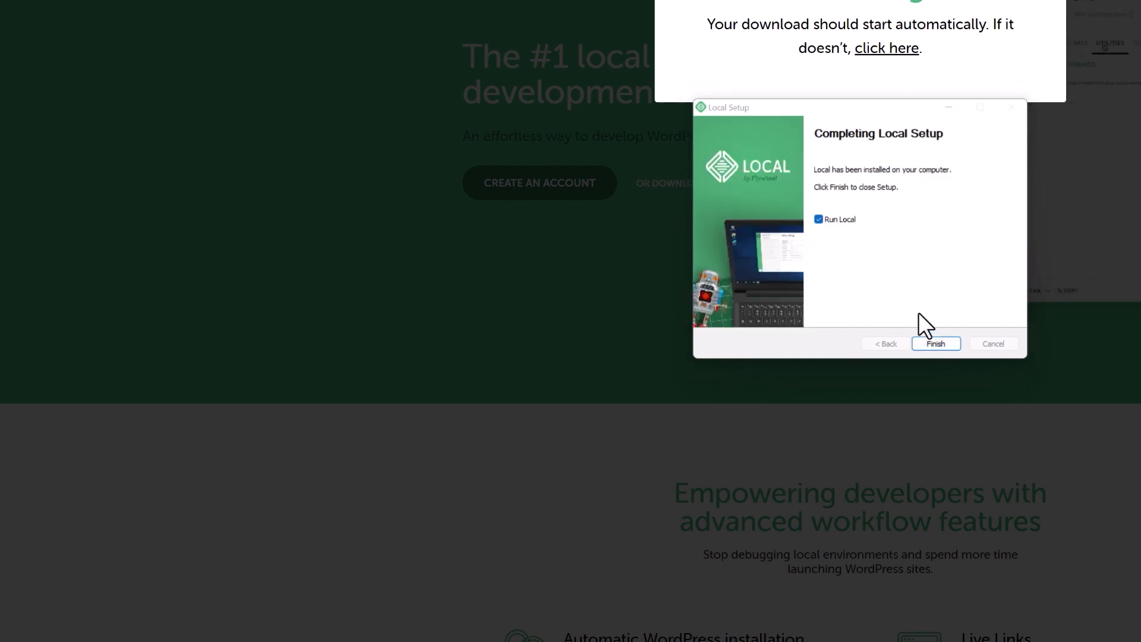
click(935, 344)
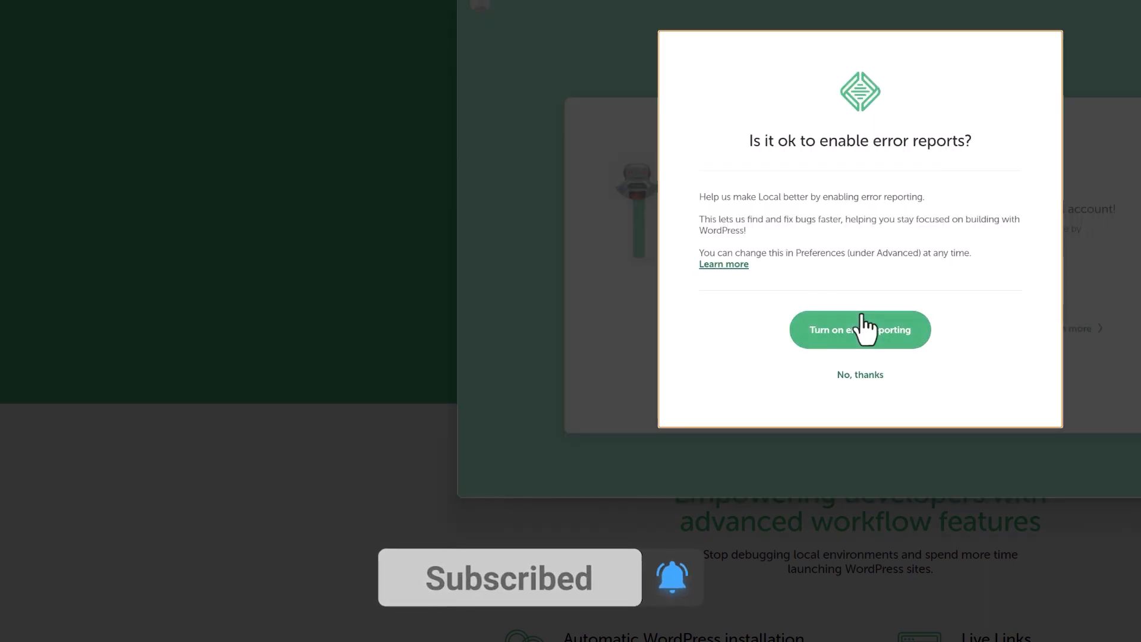
click(865, 378)
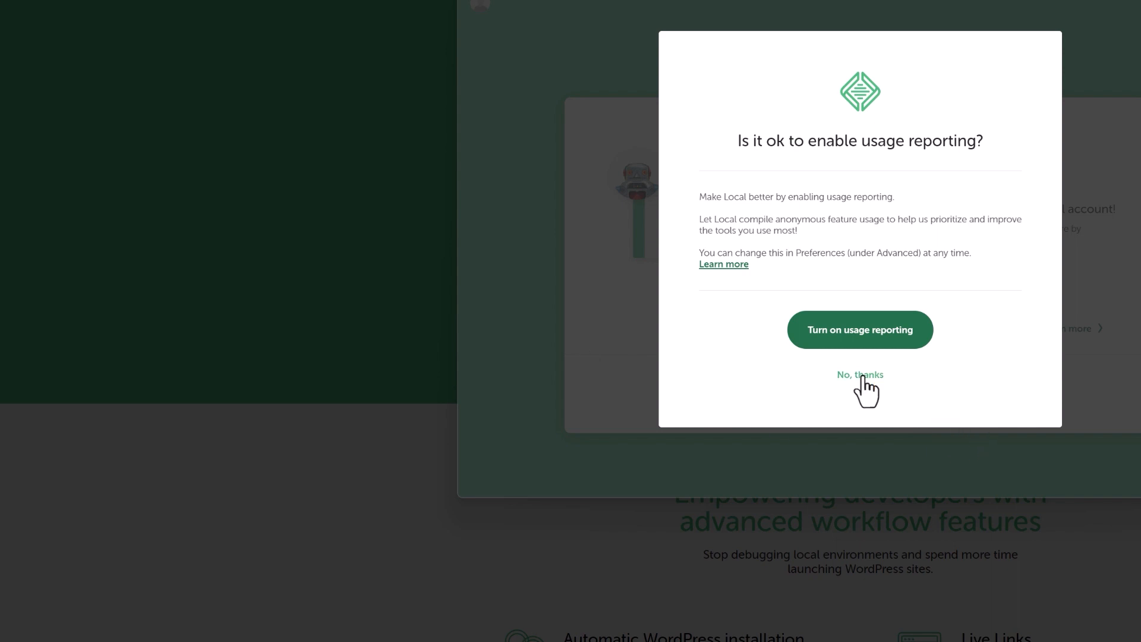
click(867, 384)
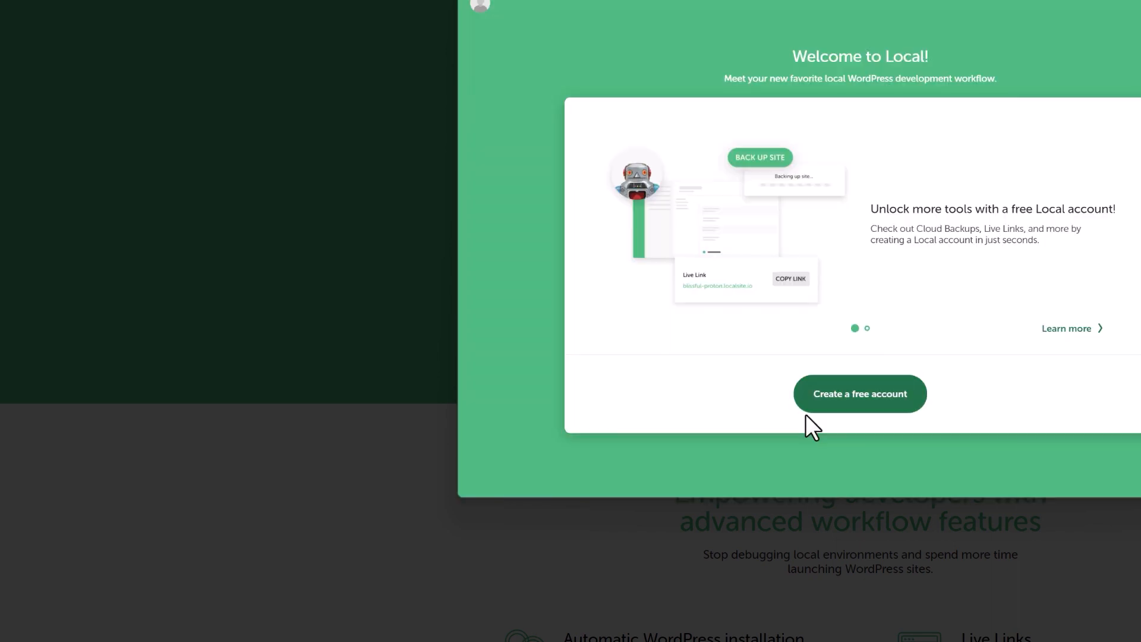
Create a free Local account by signing in with an existing Google account.
click(897, 397)
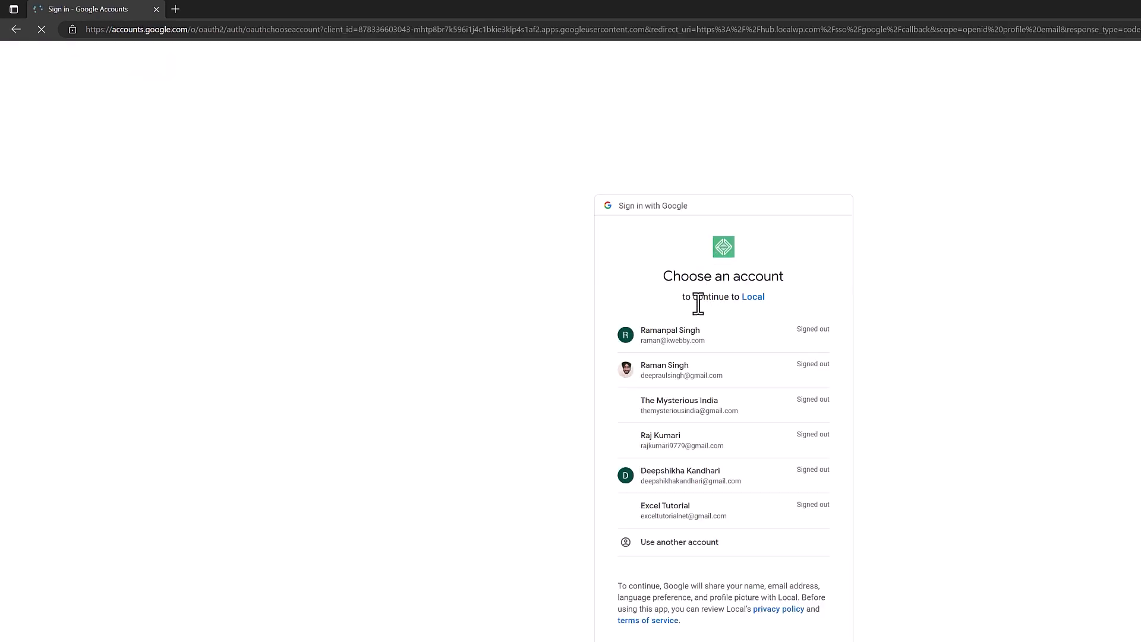
drag(687, 365, 646, 366)
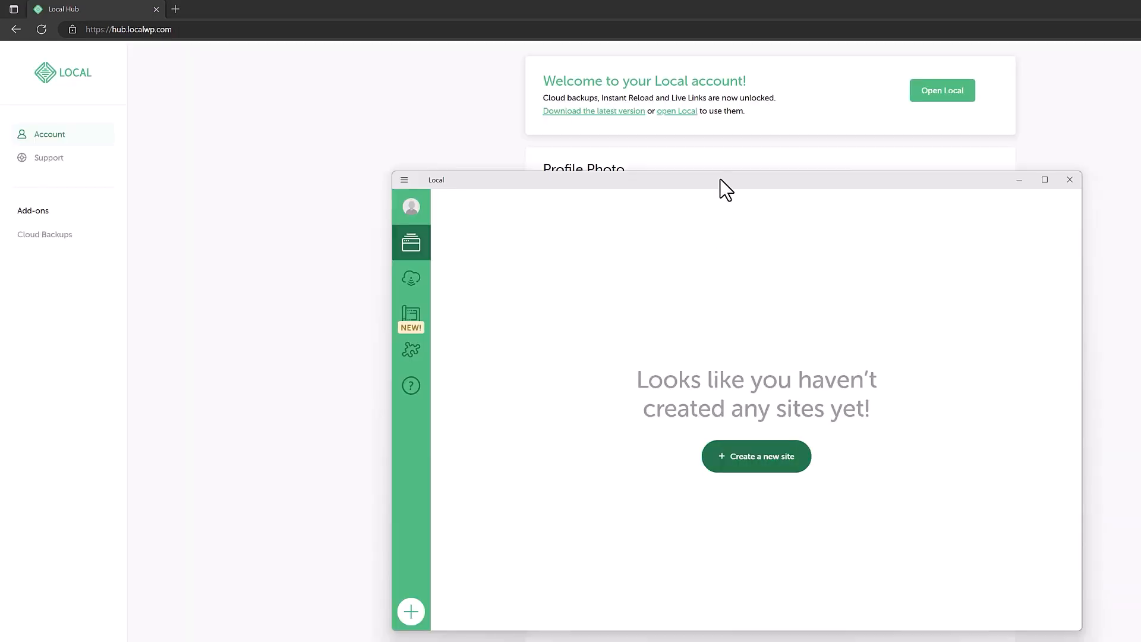
drag(722, 186, 717, 168)
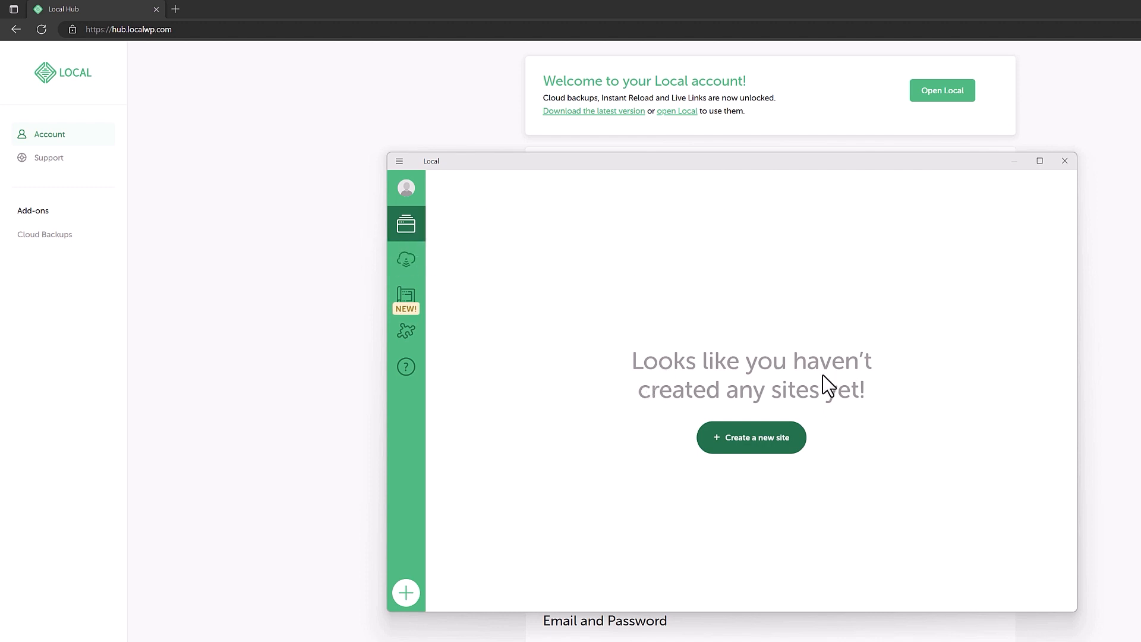
Look through Local's Connect, Blueprints and Add-ons pages.
click(422, 264)
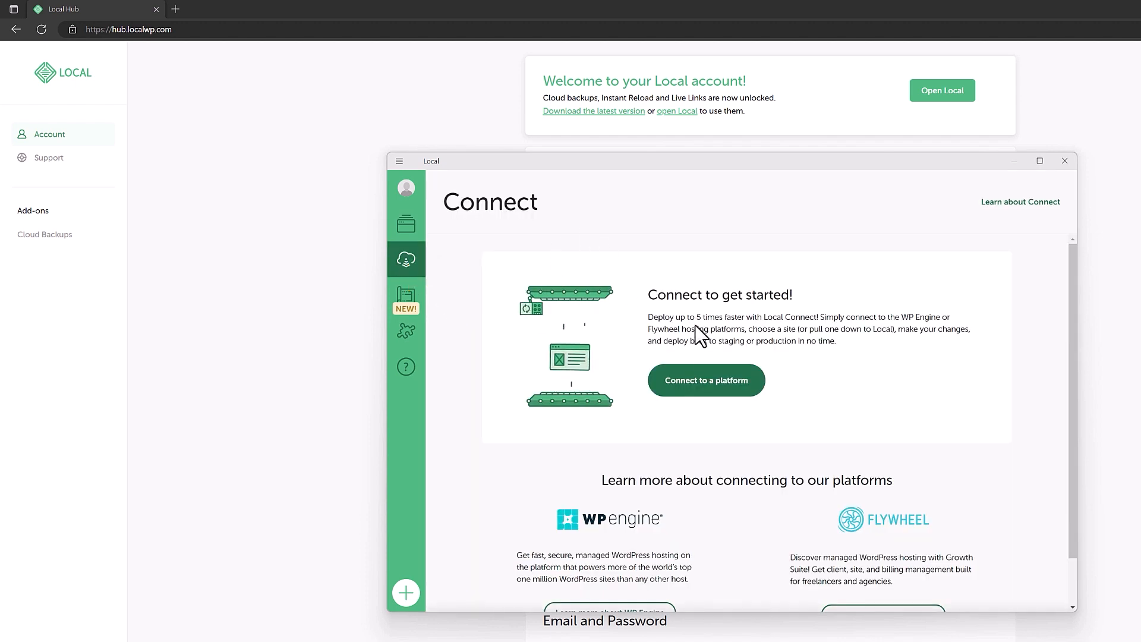
scroll(704, 405, down, 1)
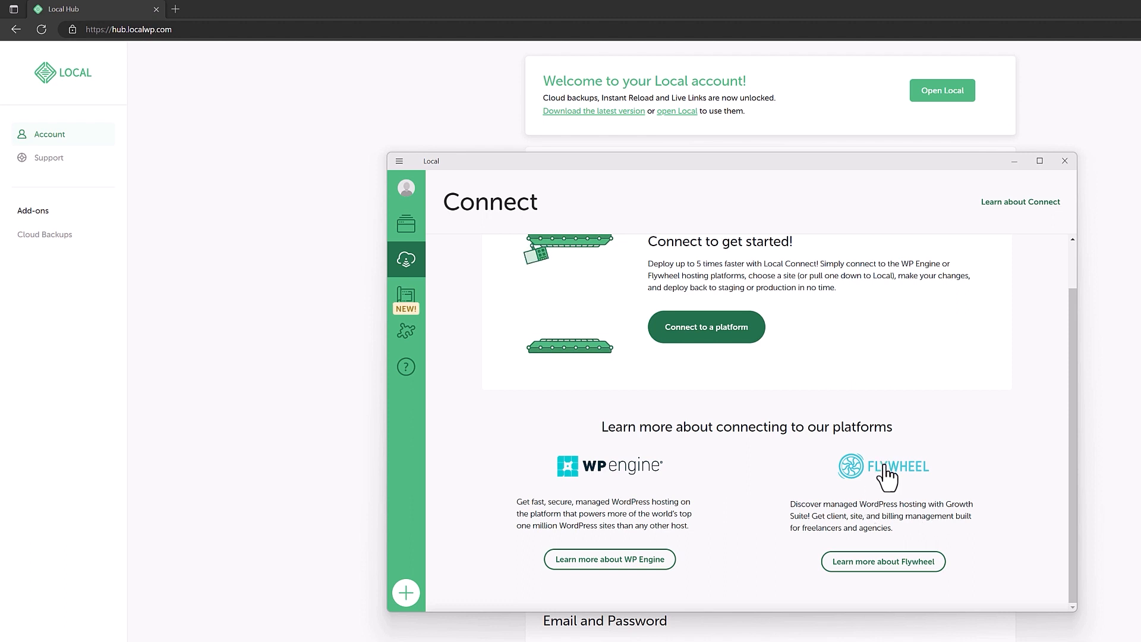
click(411, 308)
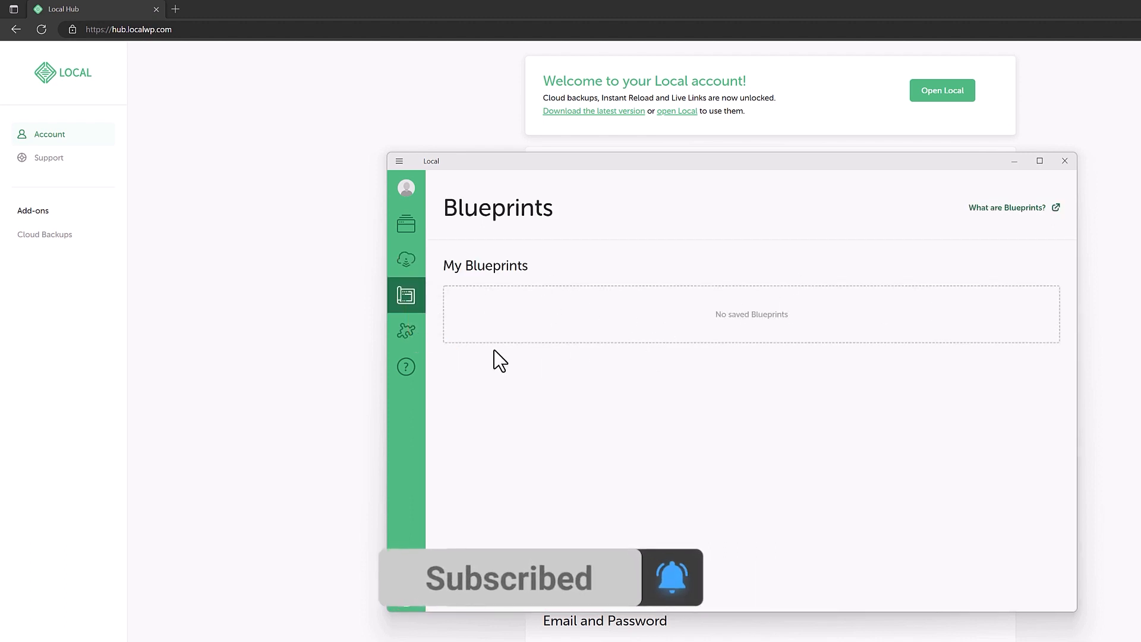
click(406, 330)
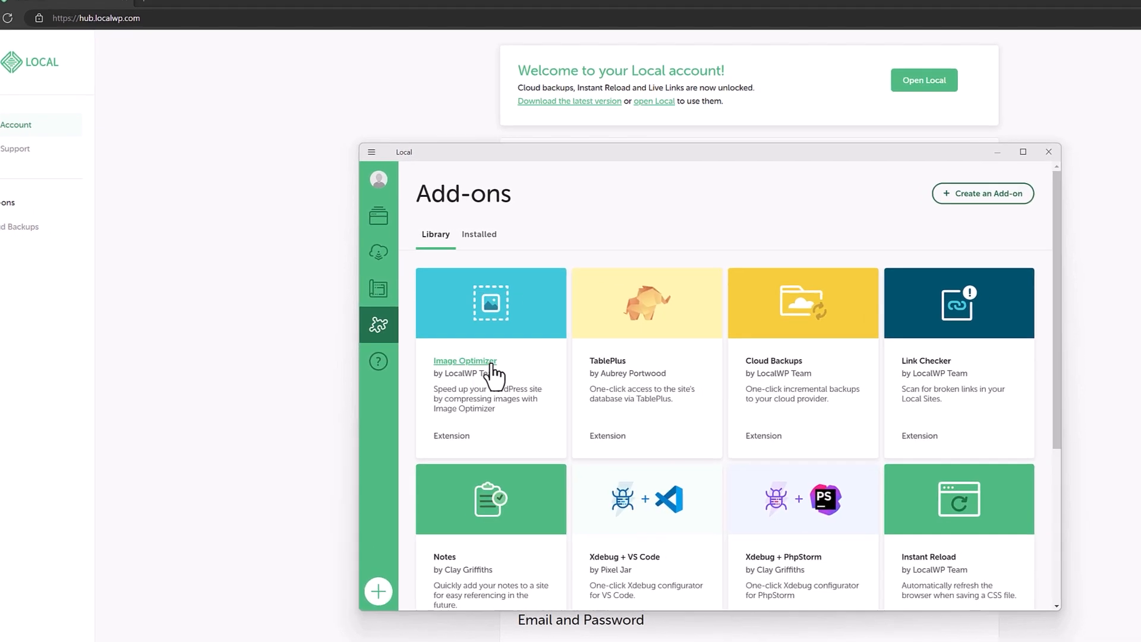
Look through the add-ons library and the forum posts on the Get help page.
scroll(262, 389, down, 1)
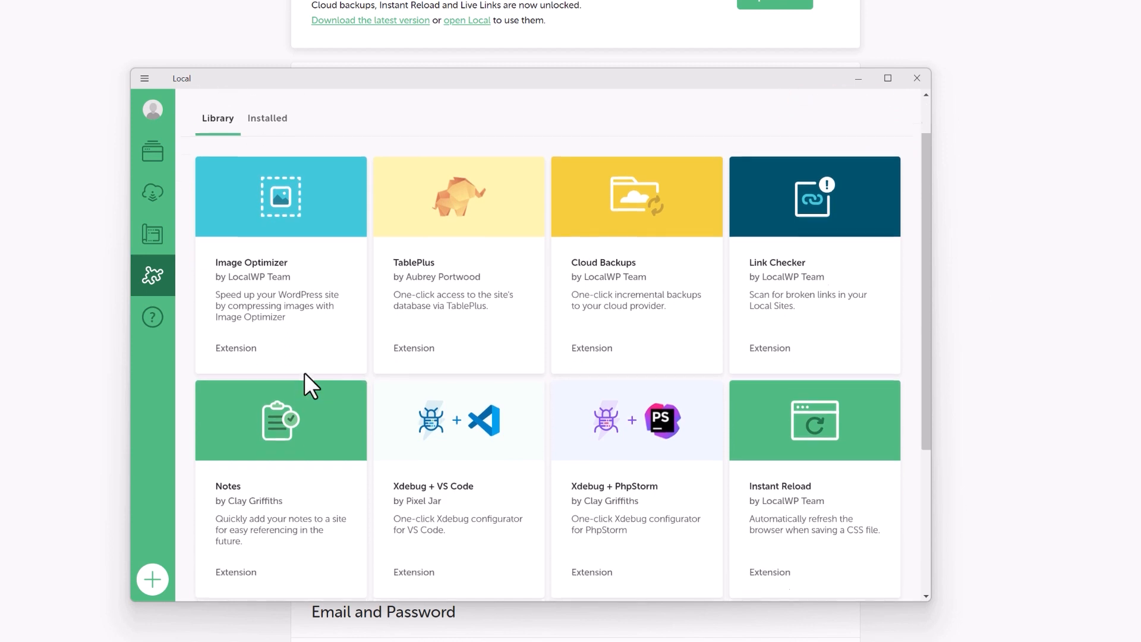
scroll(637, 361, down, 2)
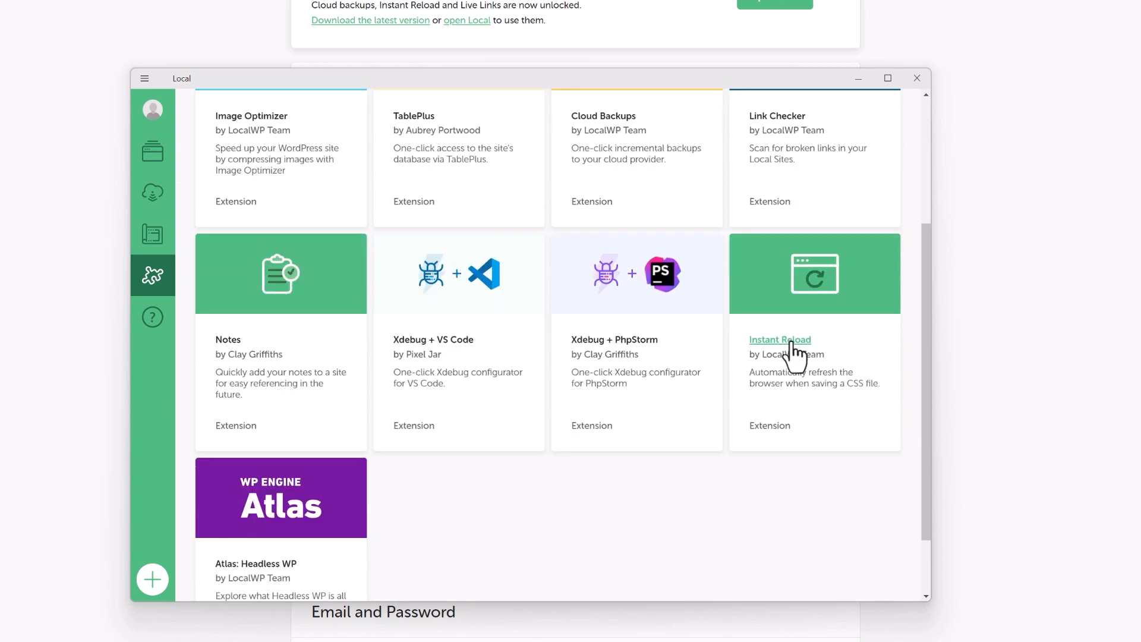
scroll(494, 474, down, 1)
scroll(465, 515, up, 3)
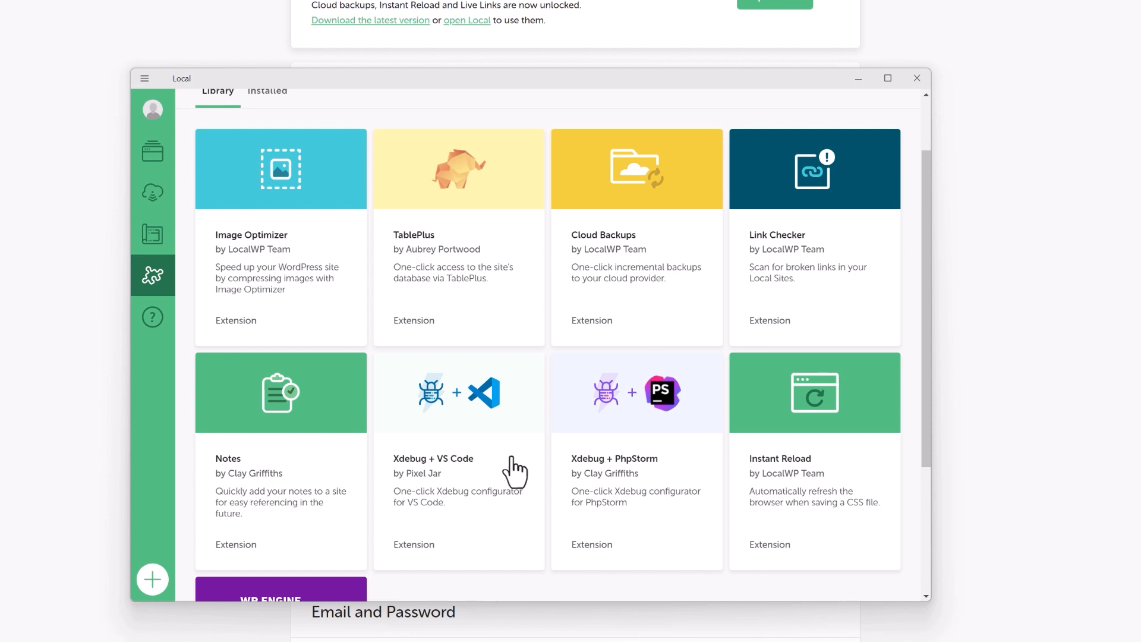
scroll(510, 459, up, 1)
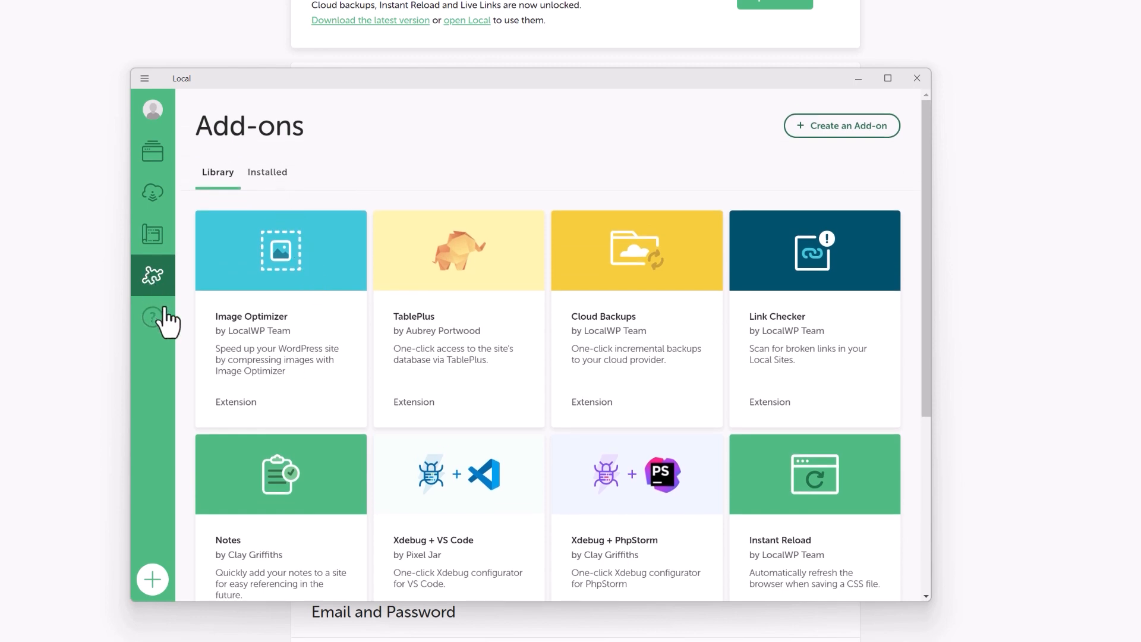
click(165, 310)
scroll(506, 357, down, 6)
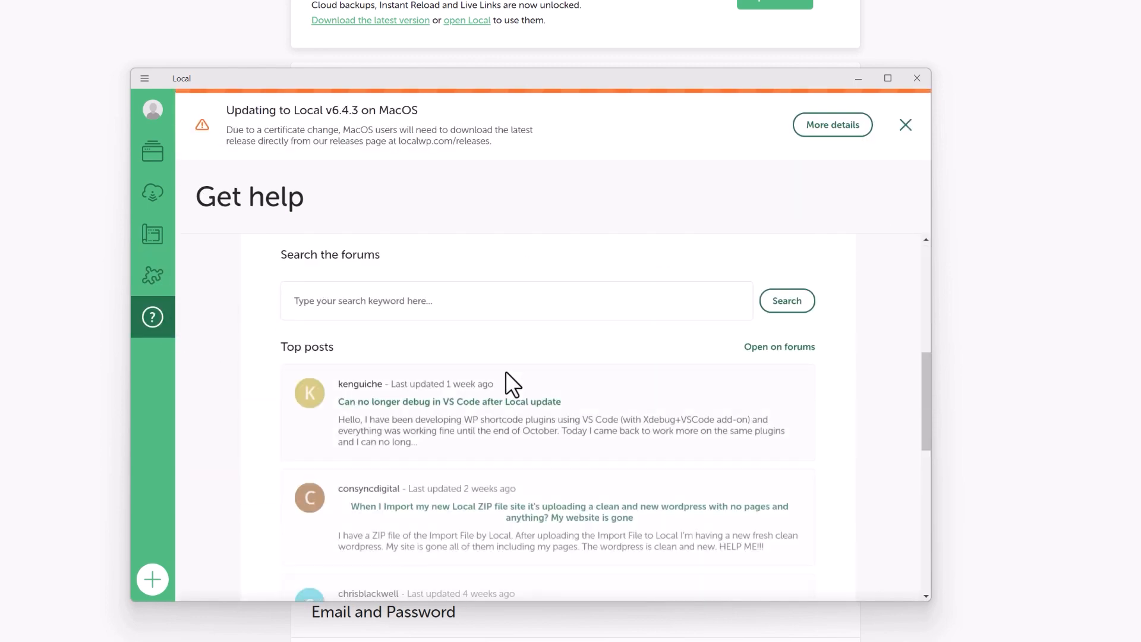
scroll(505, 371, up, 6)
Start creating a new site named kwebby and expand its local domain and path options.
click(142, 152)
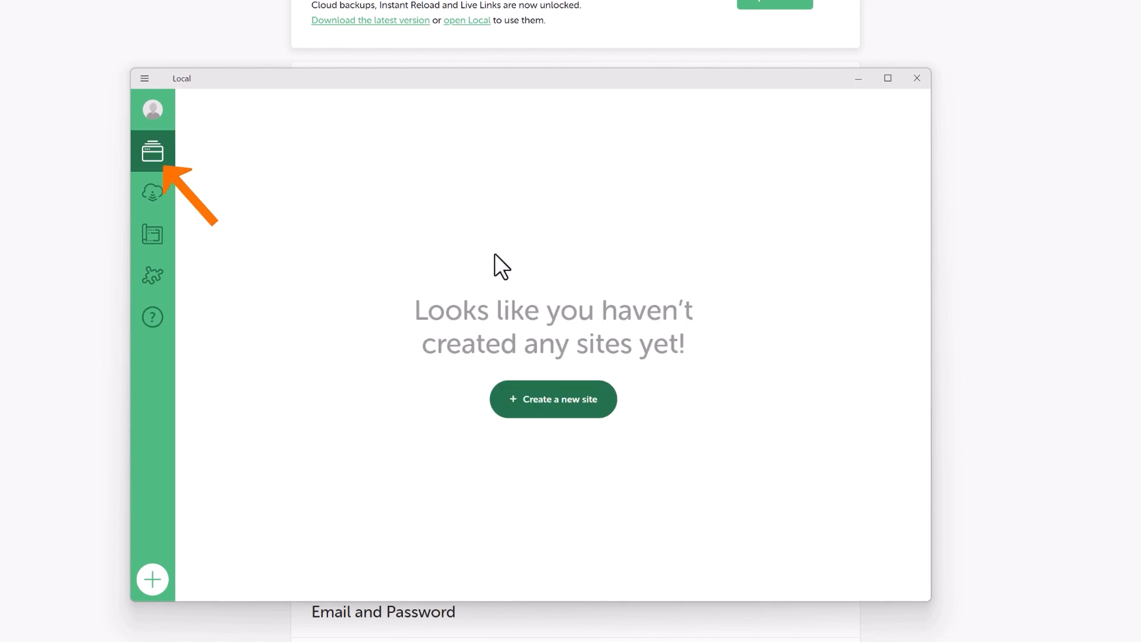
click(555, 400)
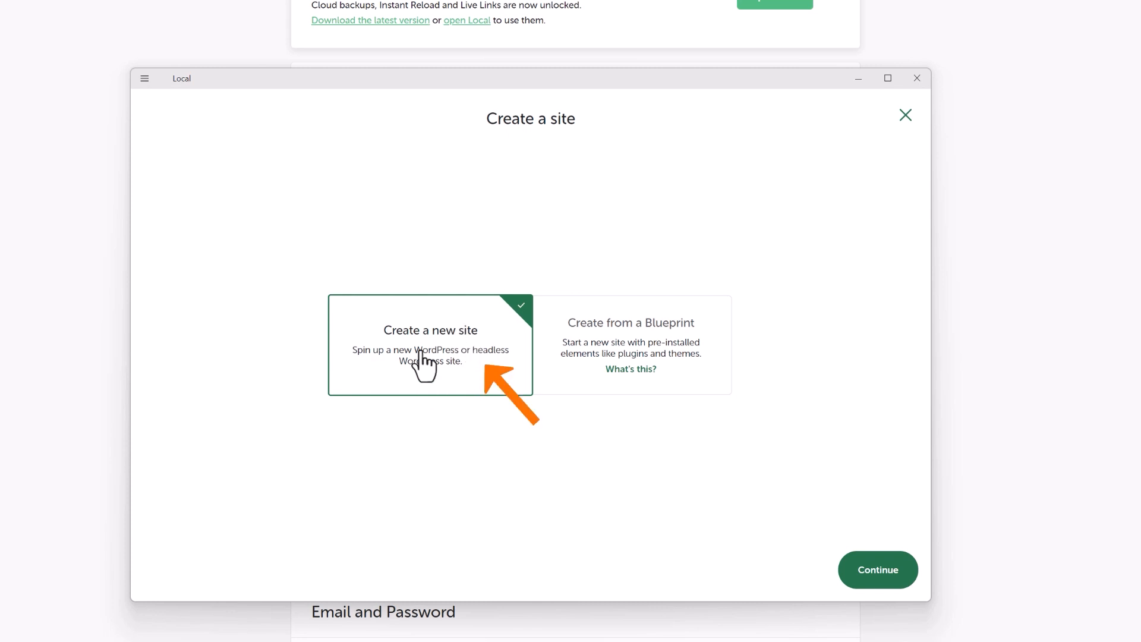
click(877, 569)
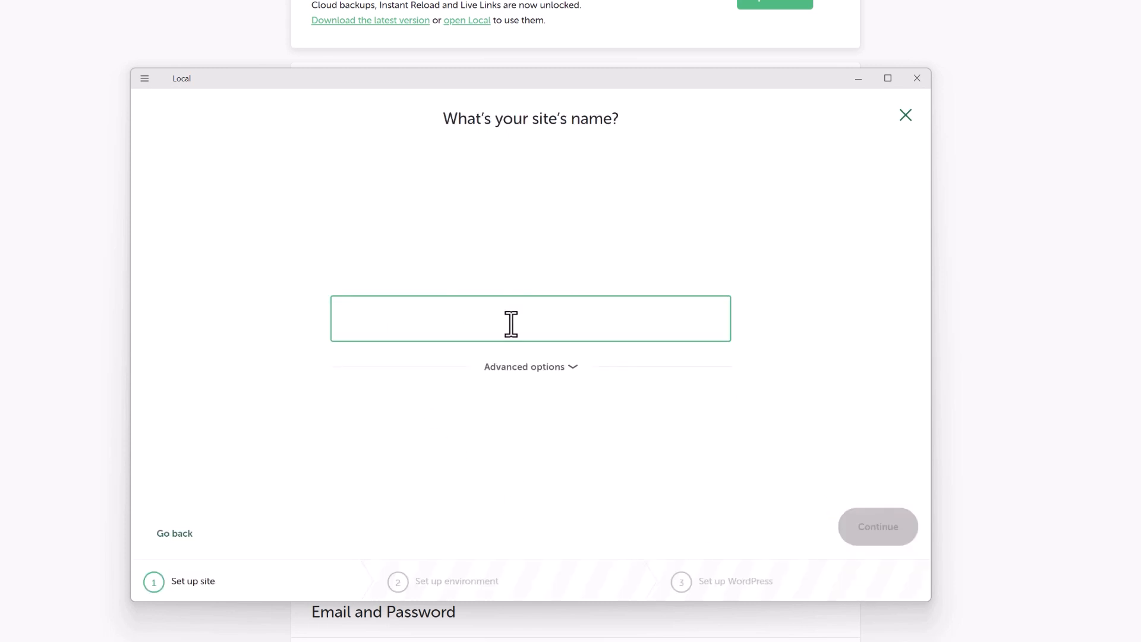
text(kwebby)
click(569, 367)
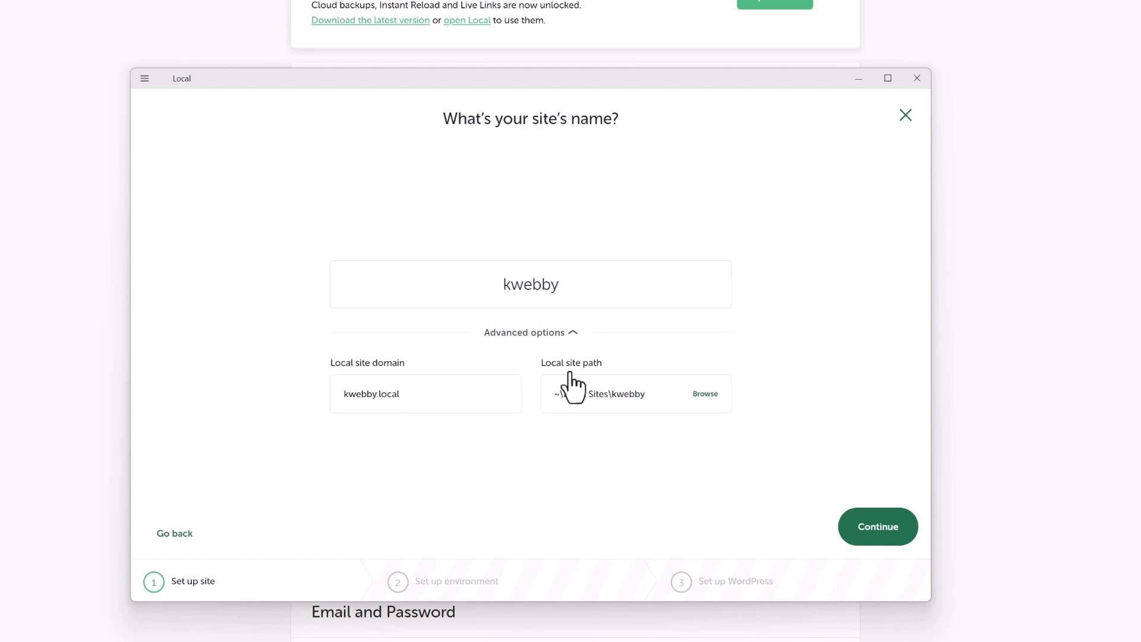
click(451, 395)
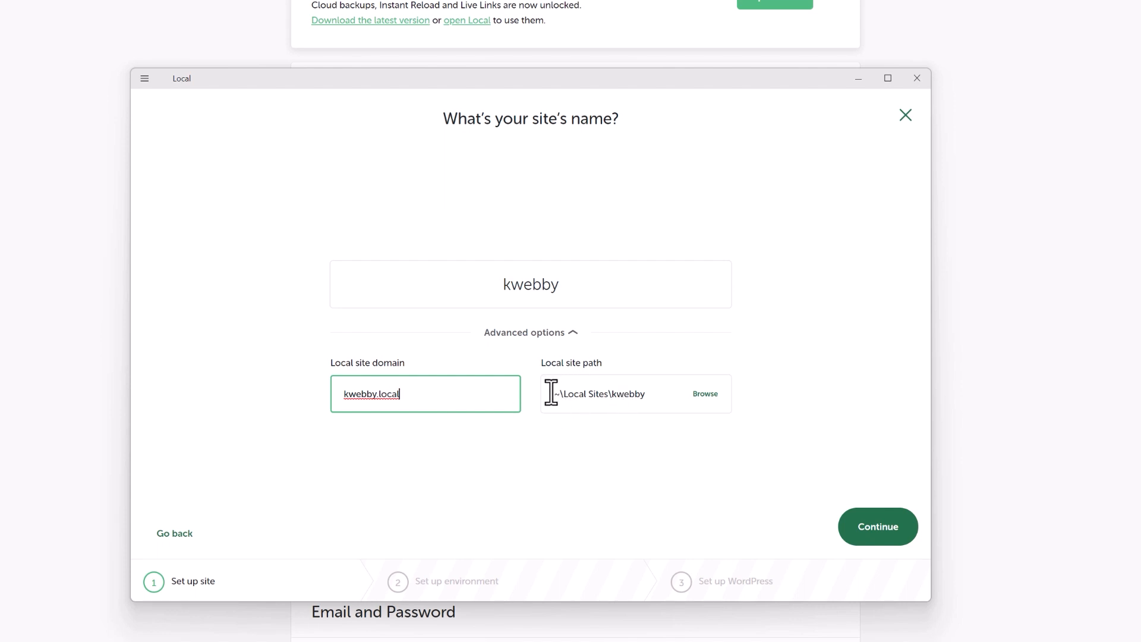
click(703, 396)
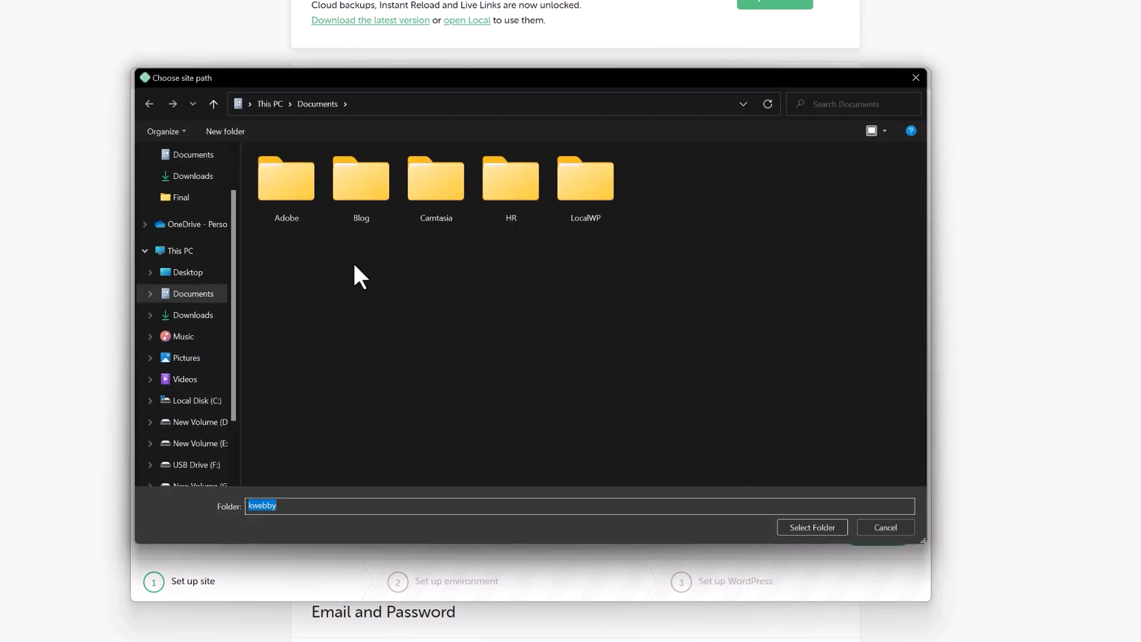
click(595, 196)
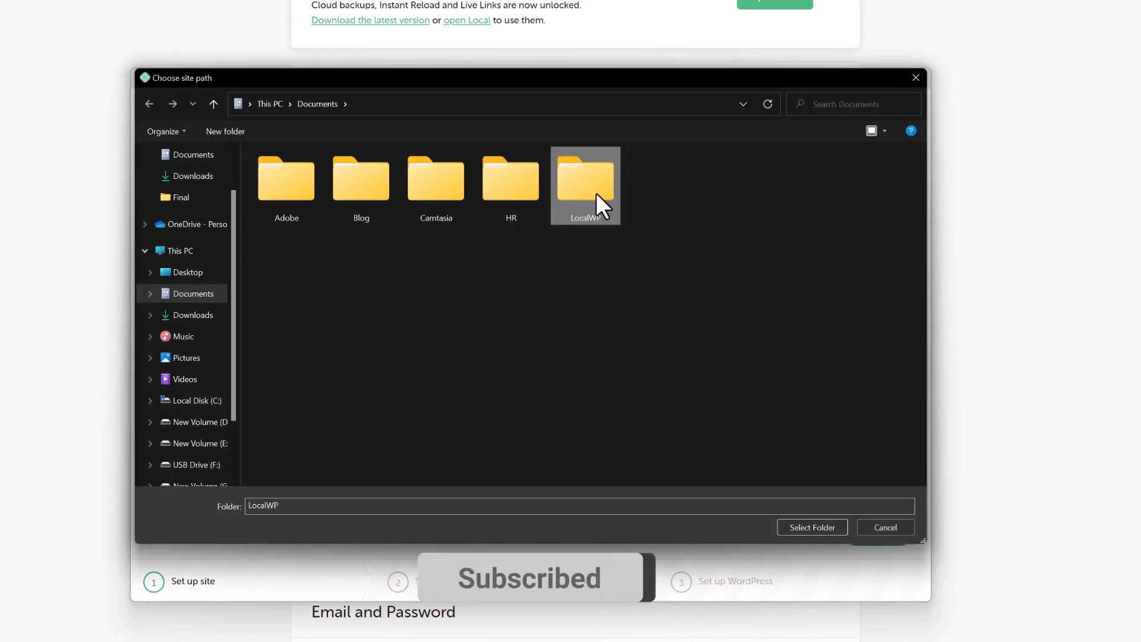
click(885, 528)
Accept the kwebby.local domain with the default site path, and compare the Custom environment with the Preferred one.
click(874, 535)
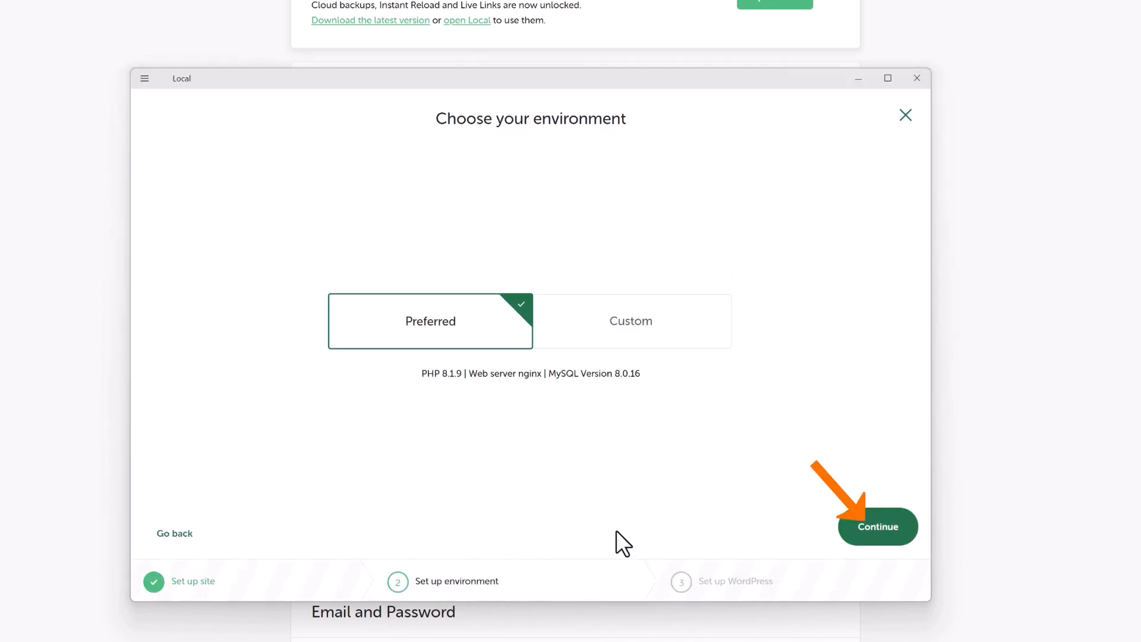
click(691, 328)
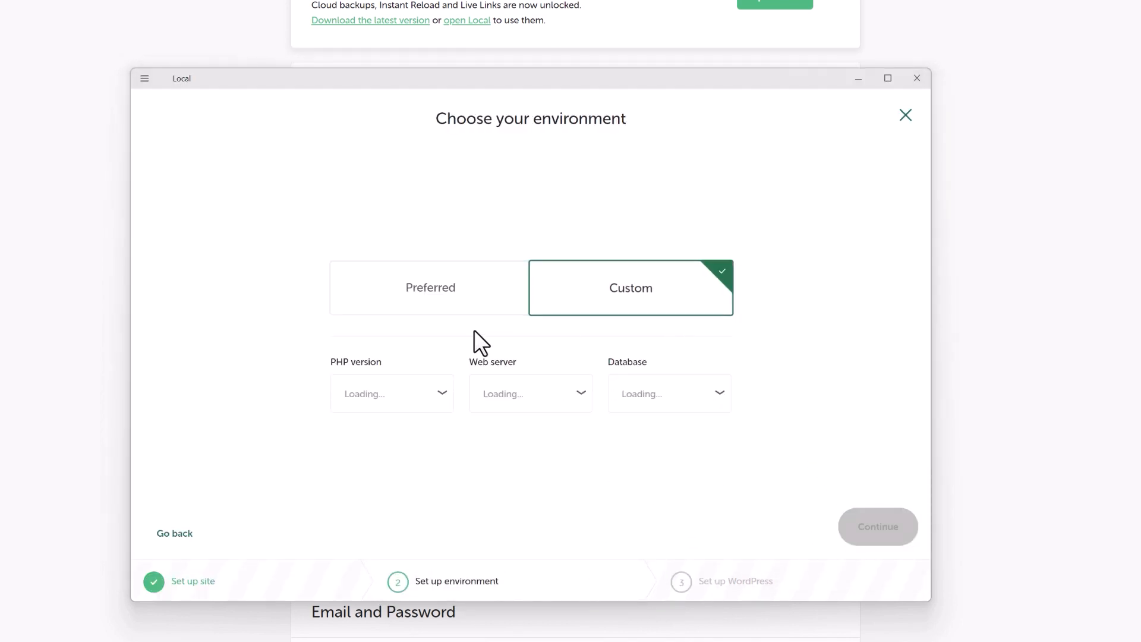
click(459, 326)
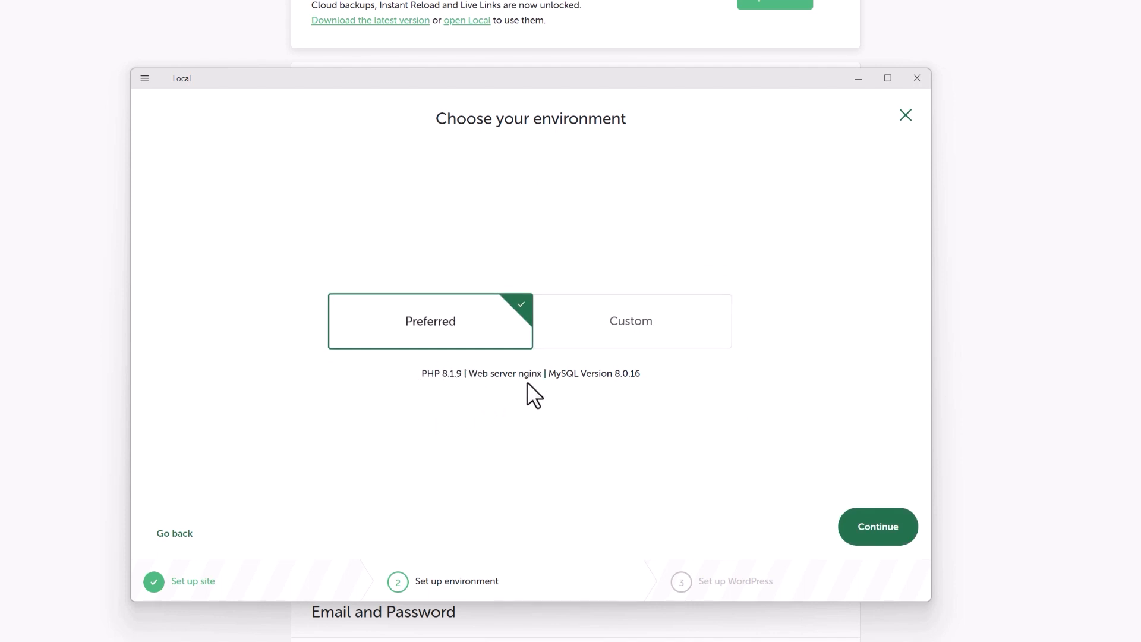
Examine the web servers, PHP versions and databases offered for a Custom environment.
click(635, 324)
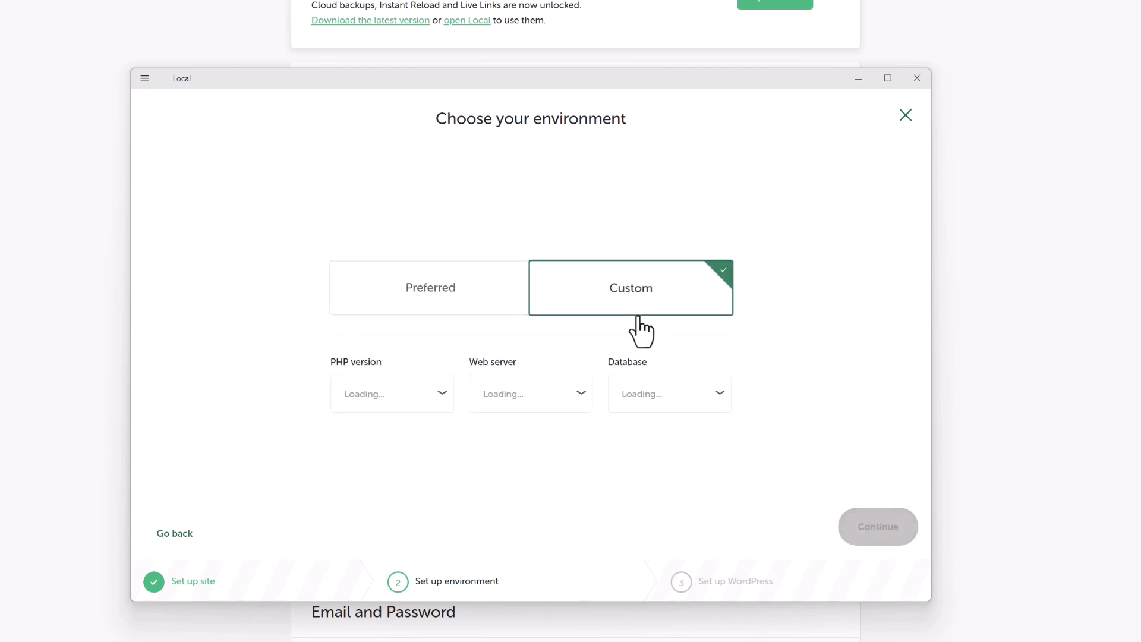
click(546, 393)
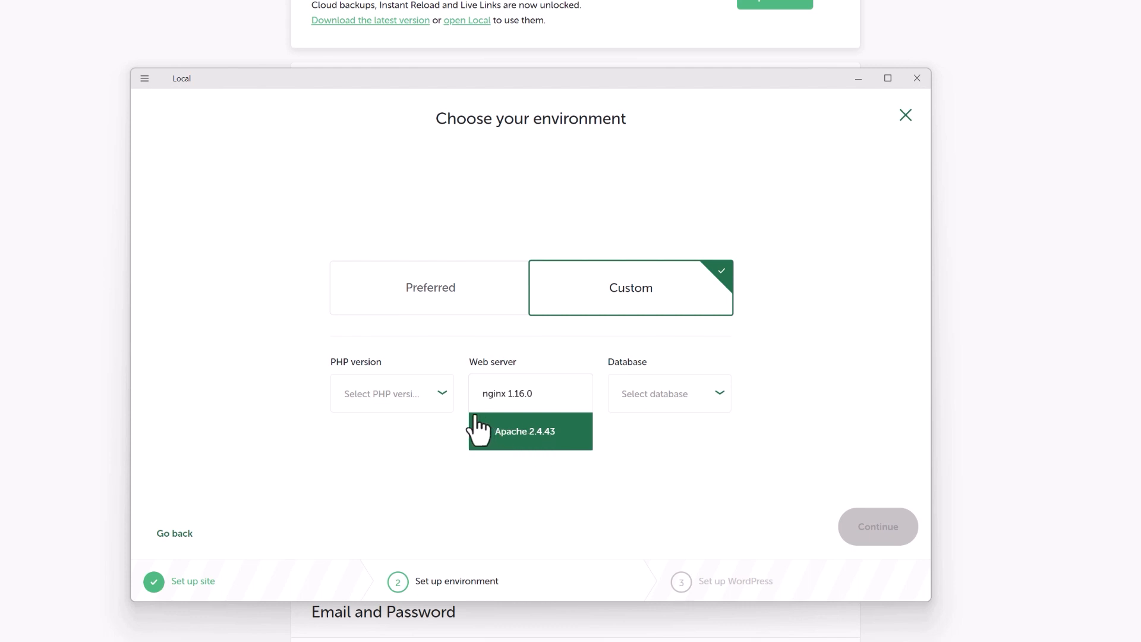
click(433, 399)
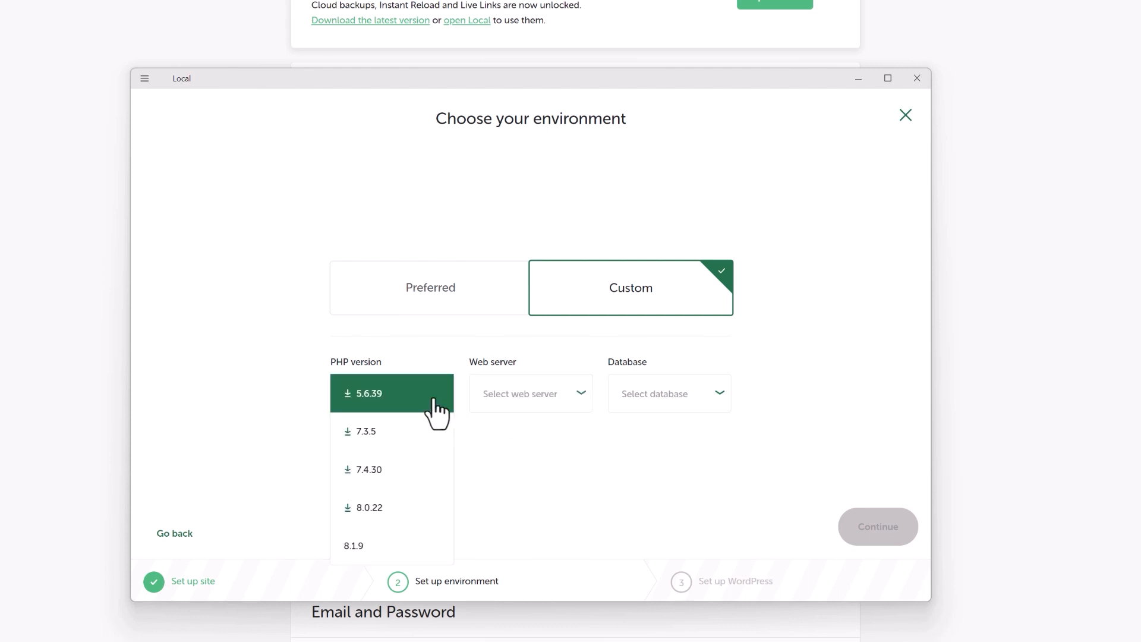
click(675, 395)
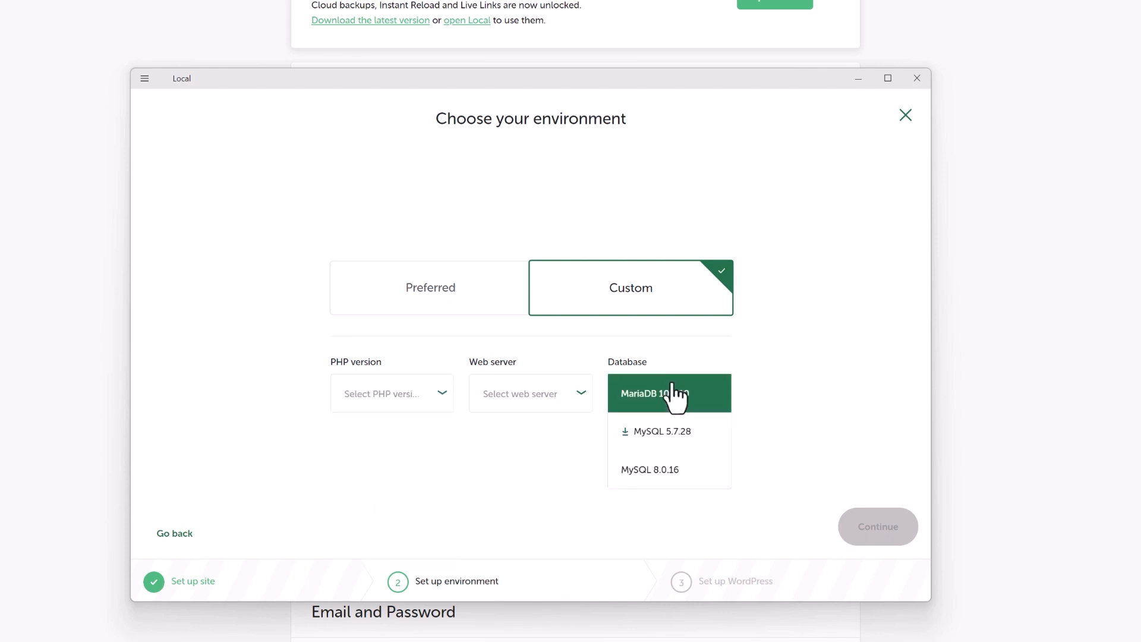
click(768, 365)
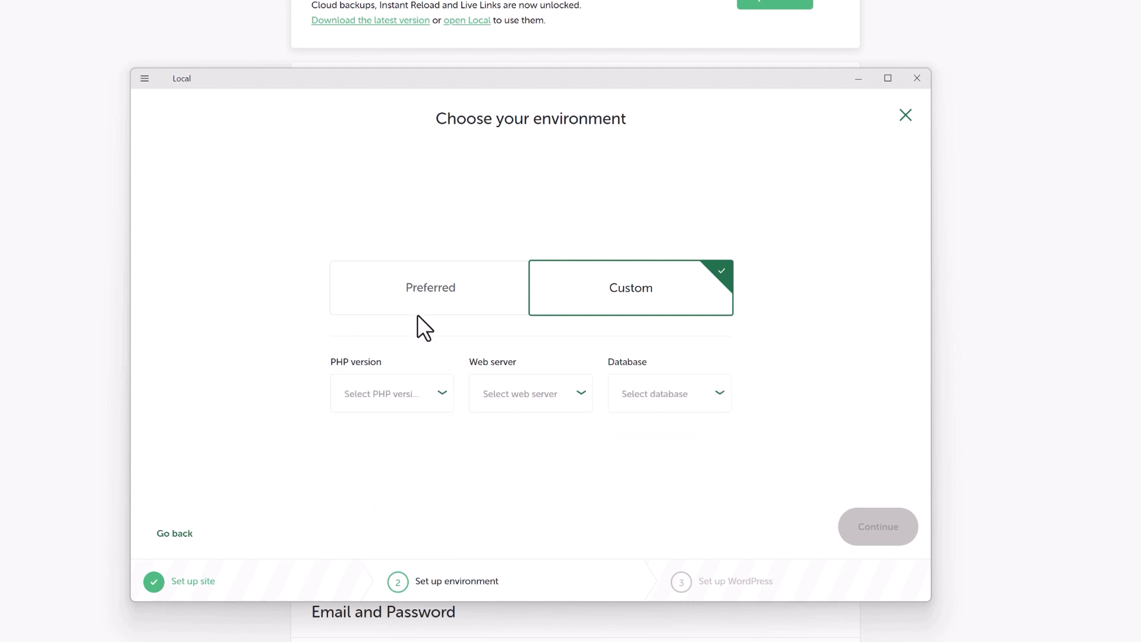
Choose the Preferred environment and set up the WordPress login with the username admin and a WordPress password.
click(419, 318)
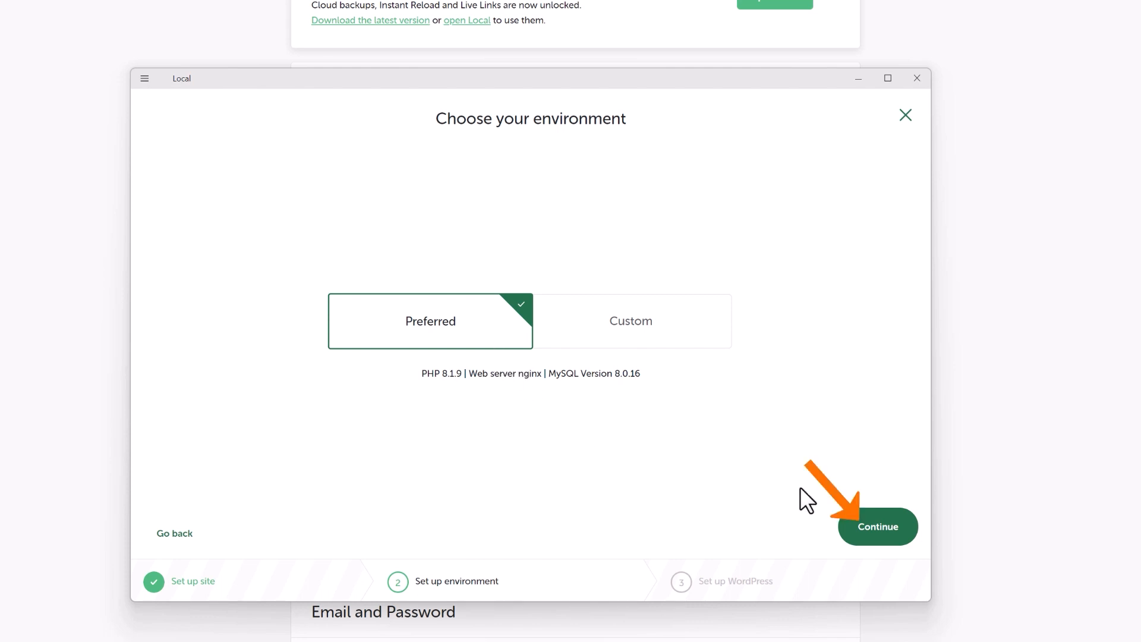
click(878, 527)
text(admin)
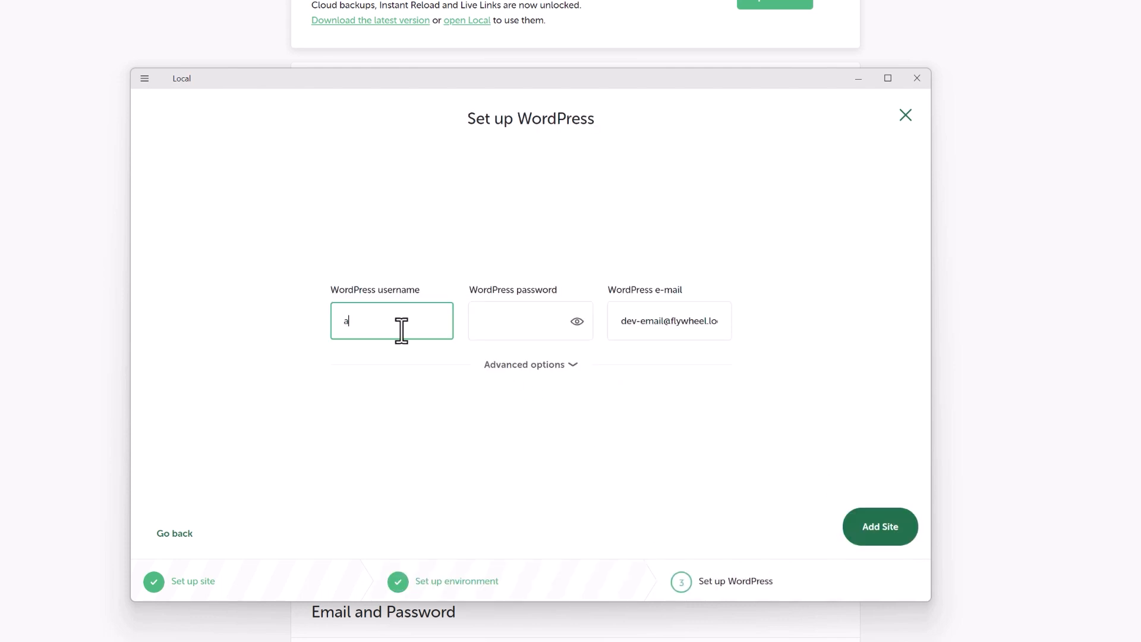
key(Tab)
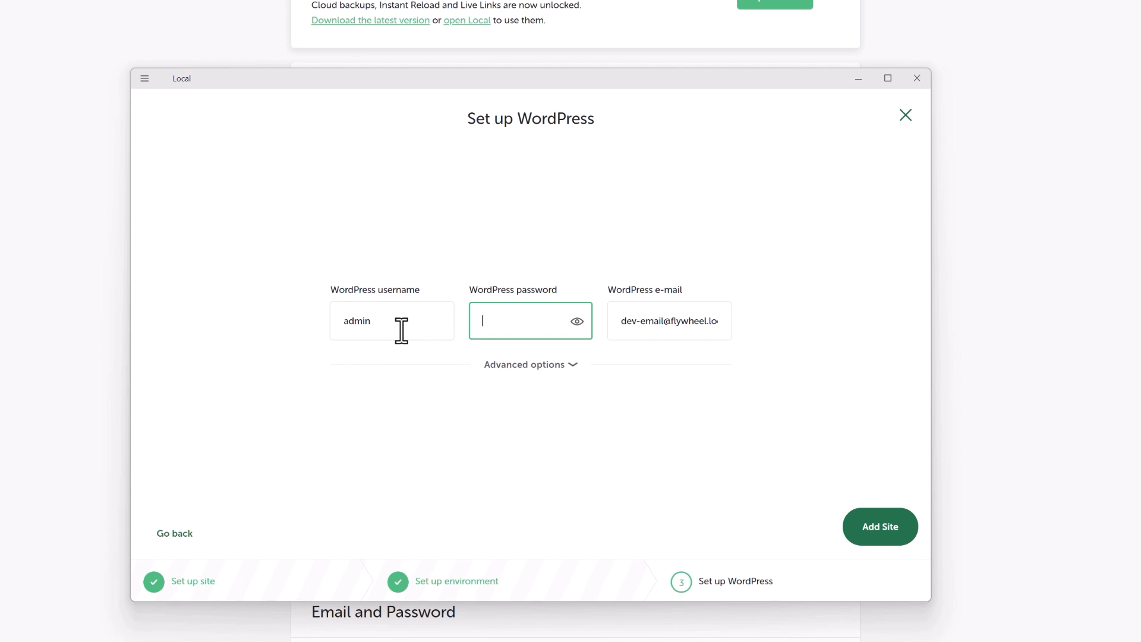
text(••••••)
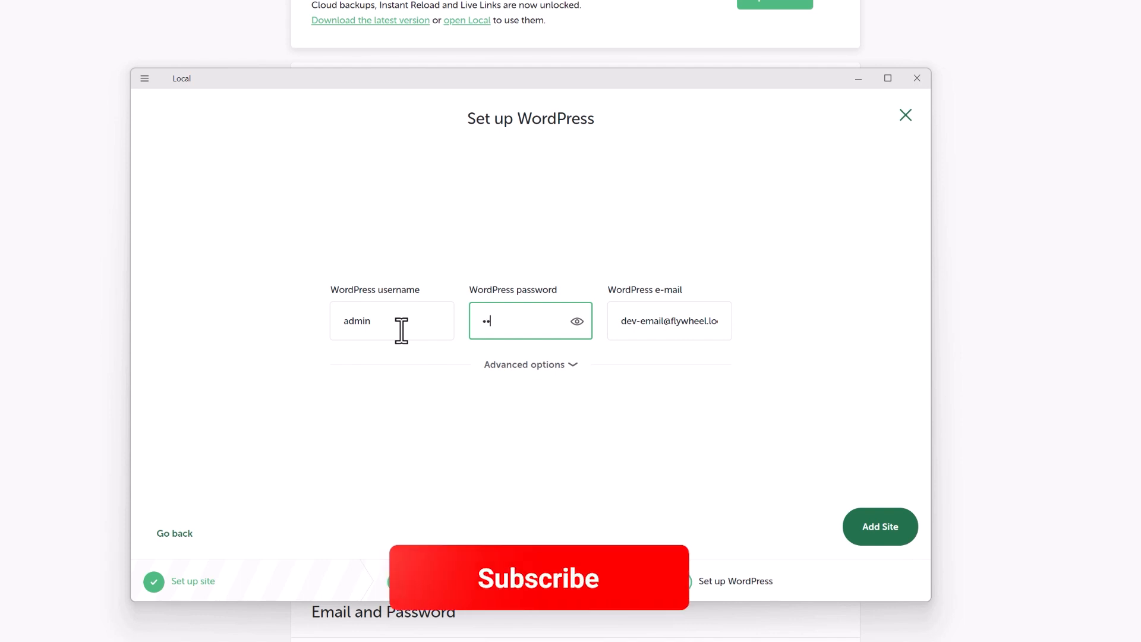
text(••••••)
click(700, 323)
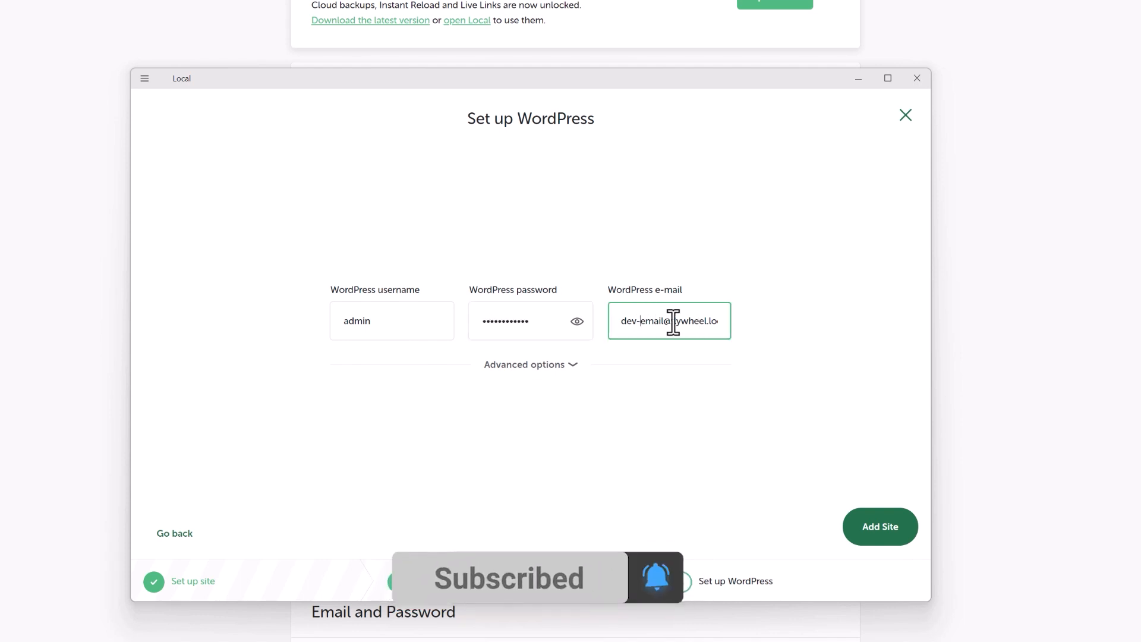
drag(671, 323, 751, 344)
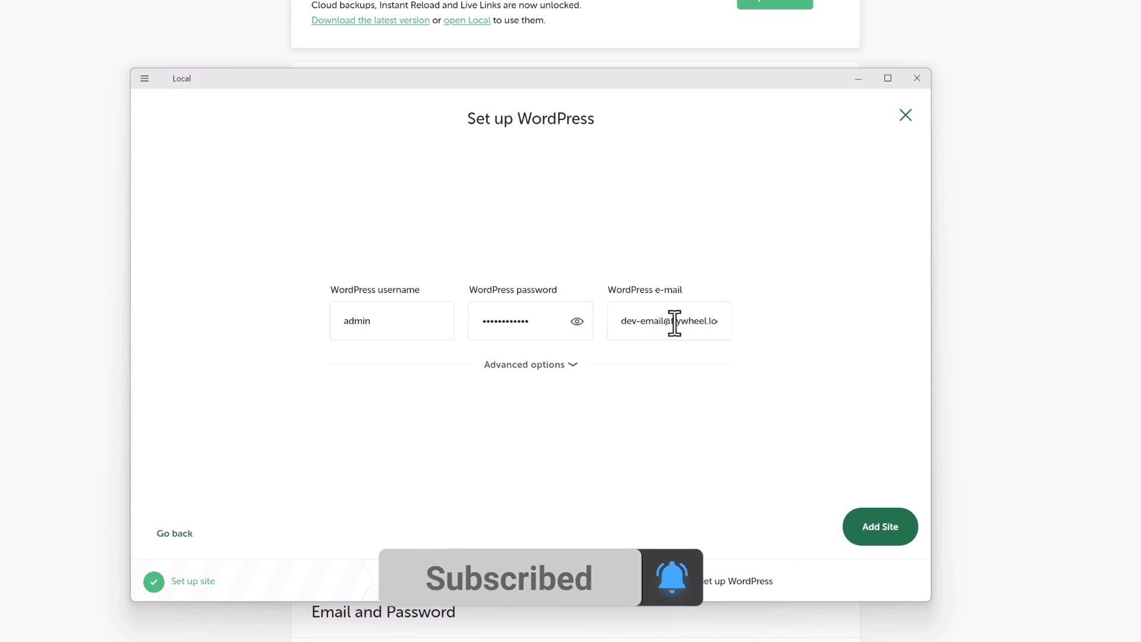
Add the site with WordPress Multisite left at No, and allow Local and nginx.exe through the Windows firewall.
click(573, 364)
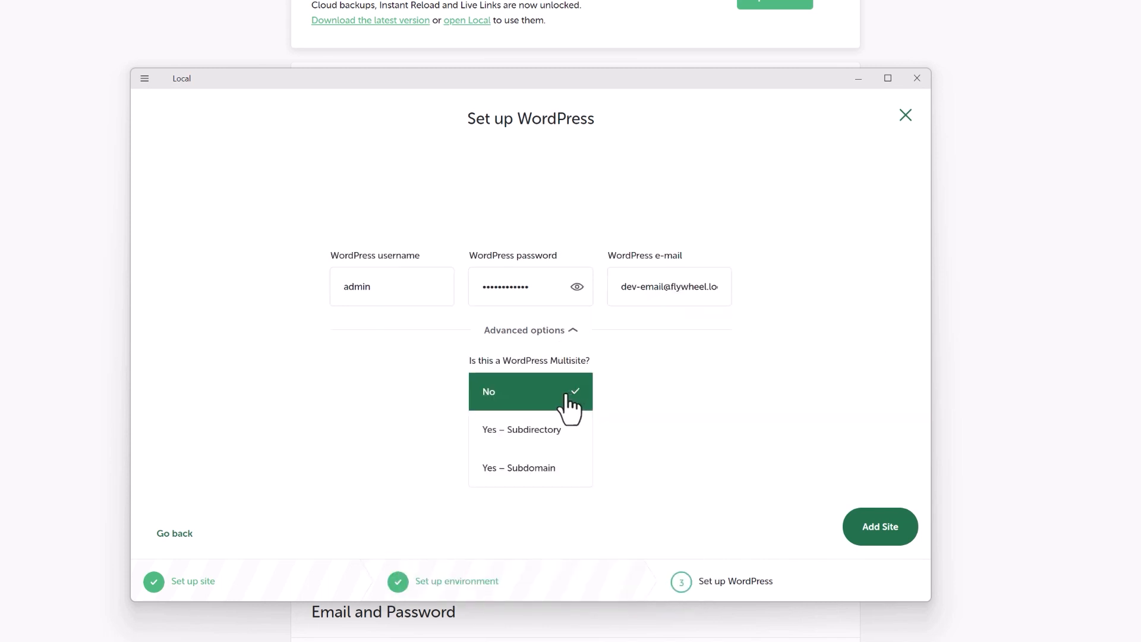
click(630, 422)
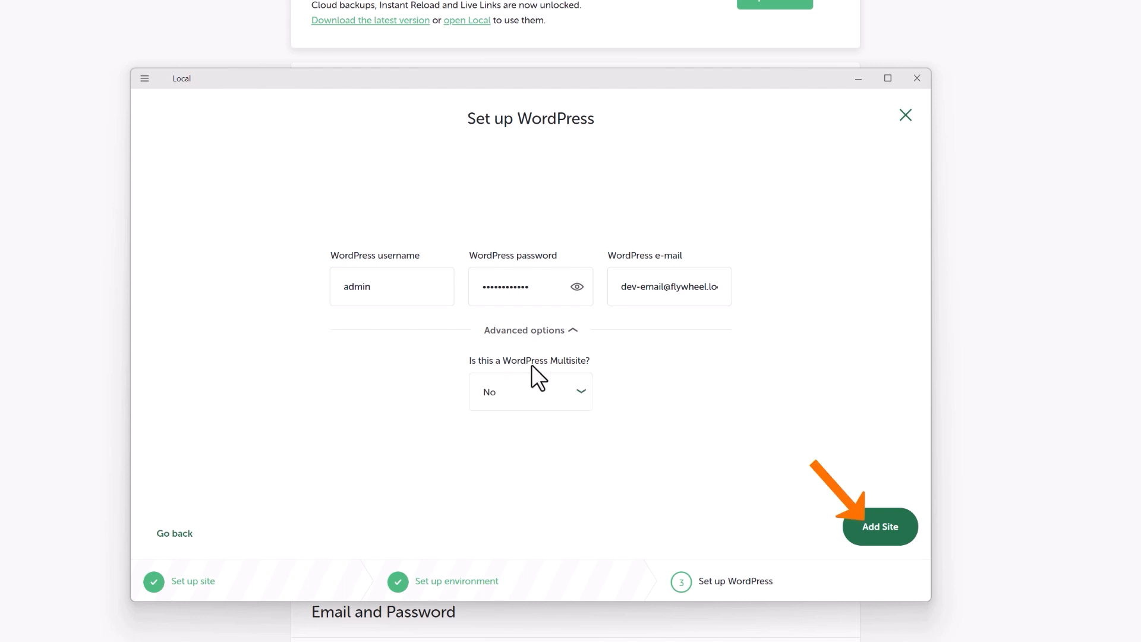
click(878, 529)
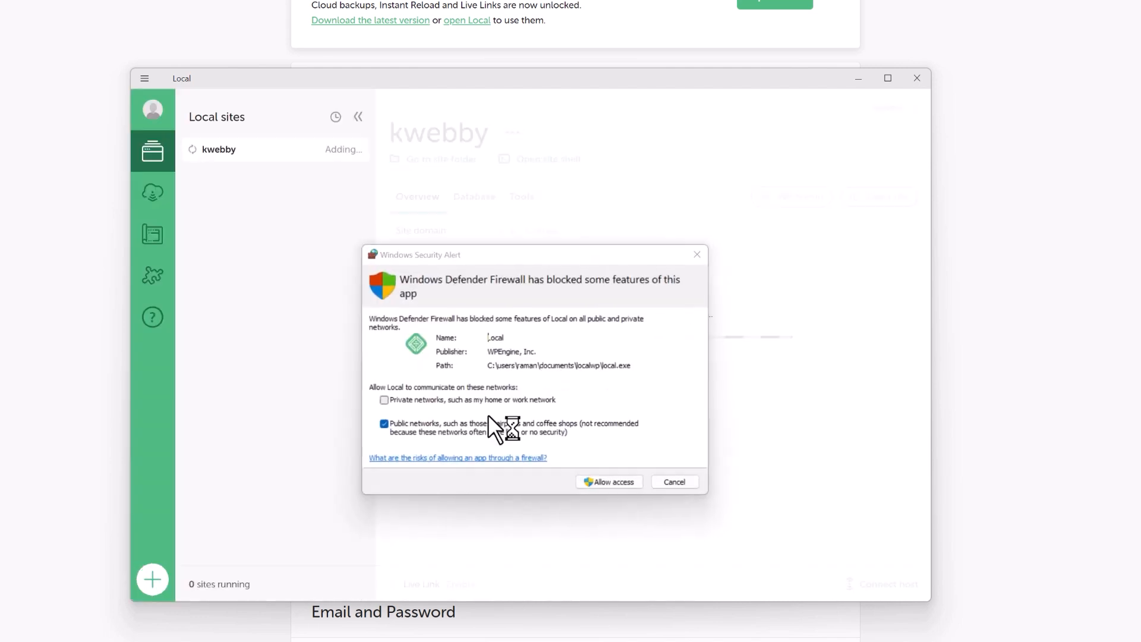
click(594, 484)
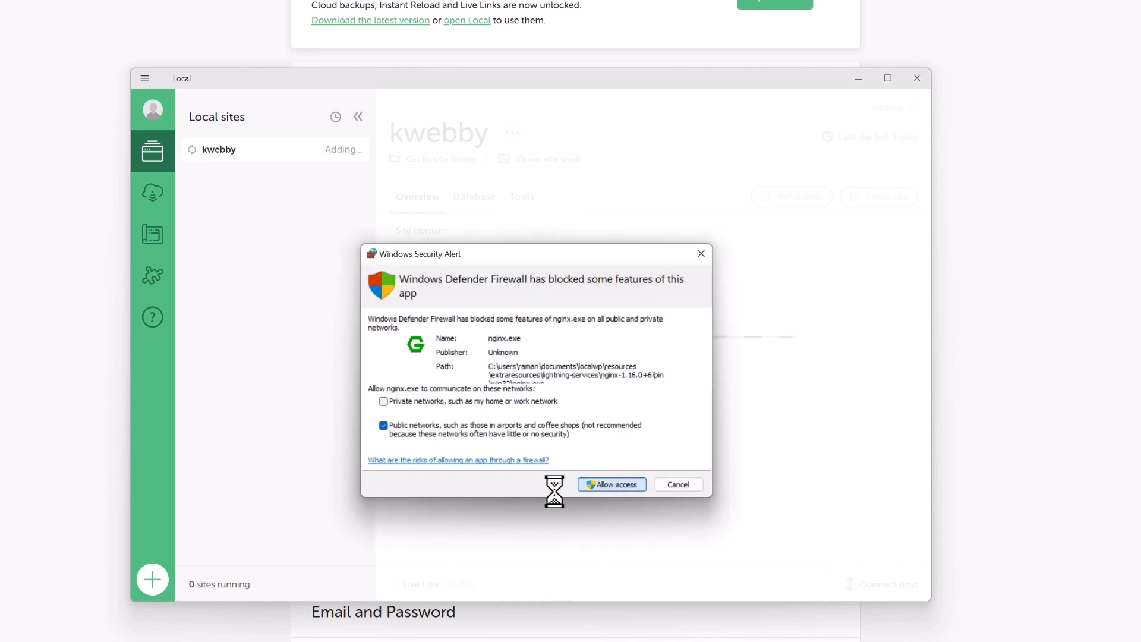
click(612, 484)
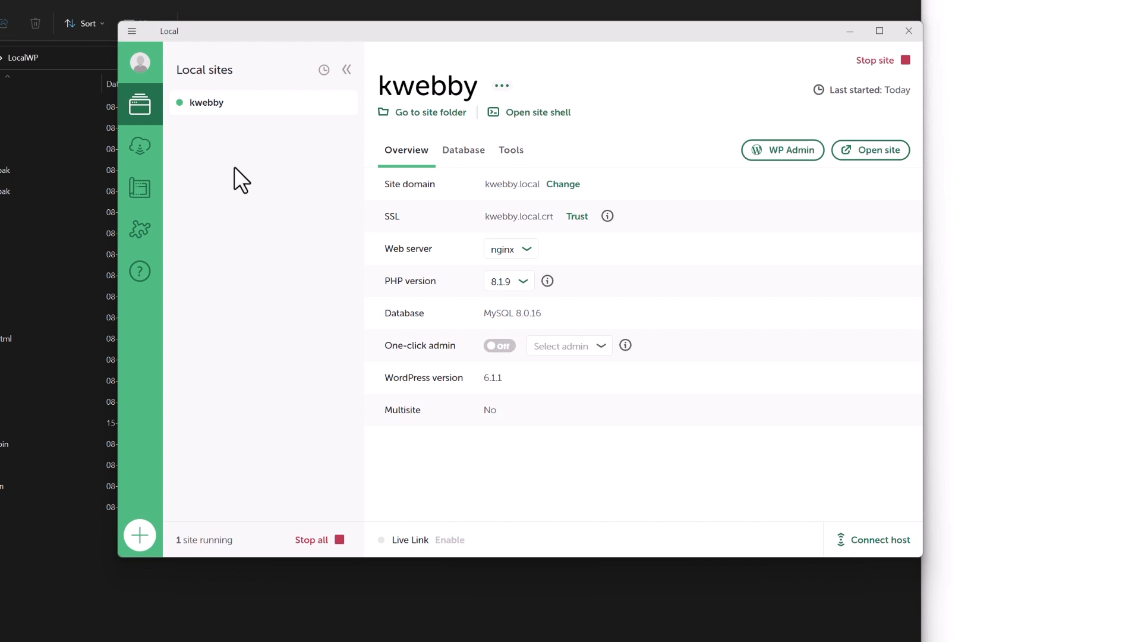
Open the kwebby site's folder in File Explorer, browse to app\public and select the wp-content folder.
right_click(220, 105)
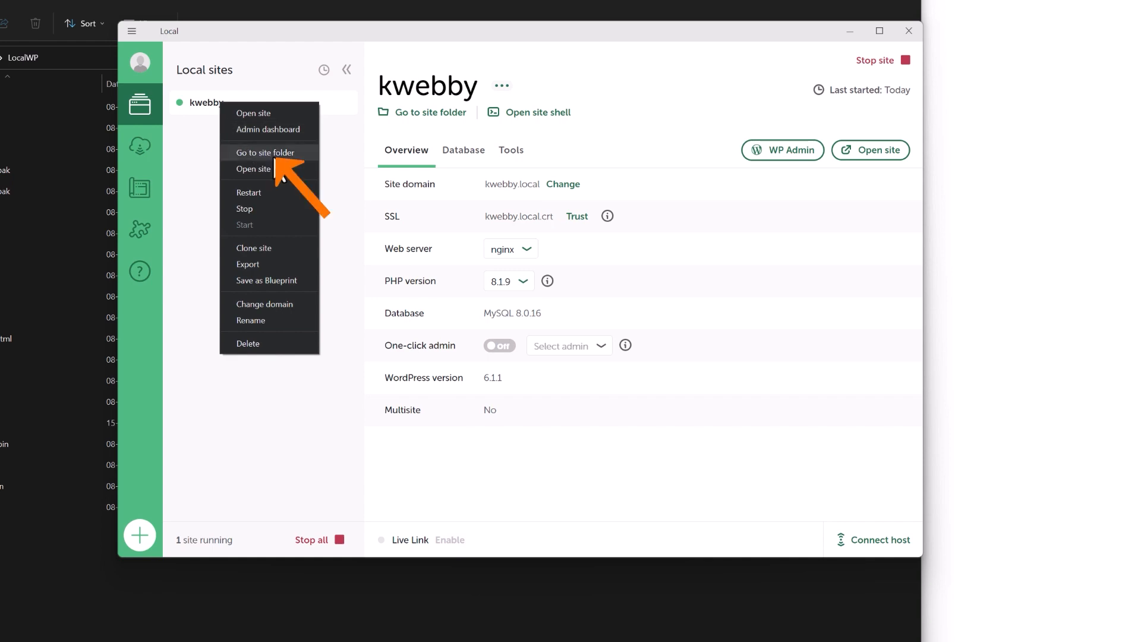
click(265, 153)
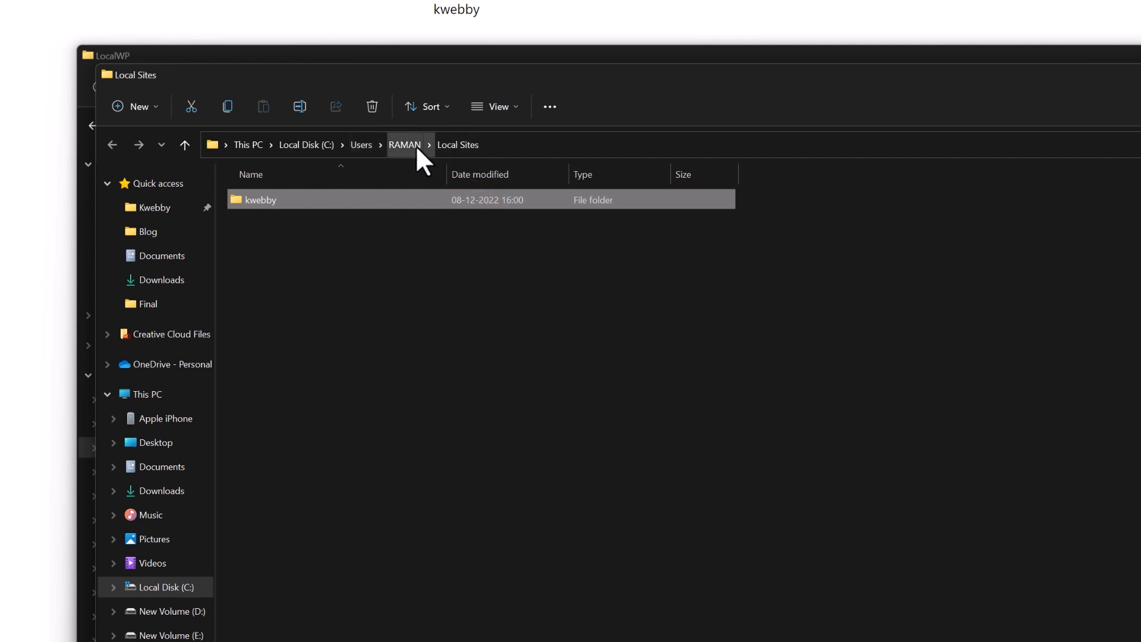
double_click(307, 199)
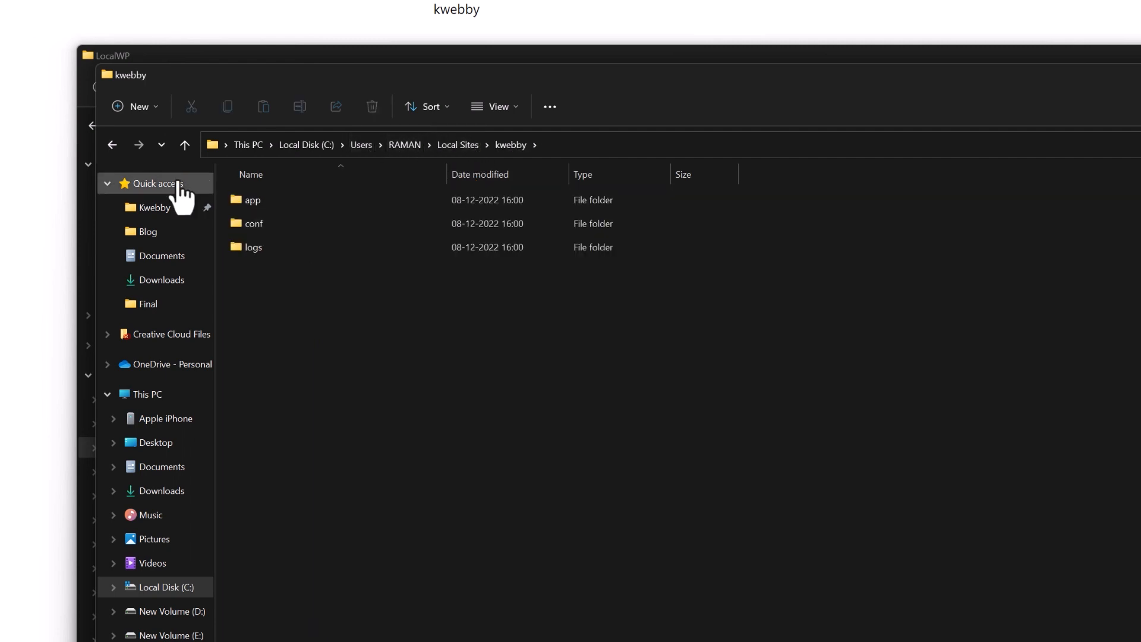
double_click(277, 202)
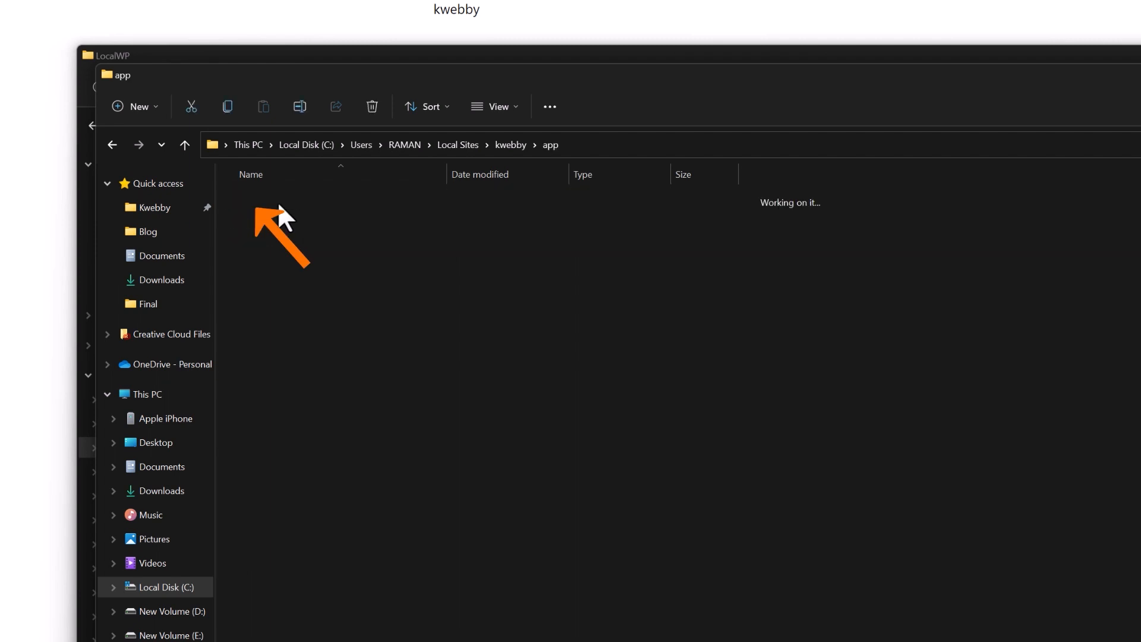
double_click(277, 206)
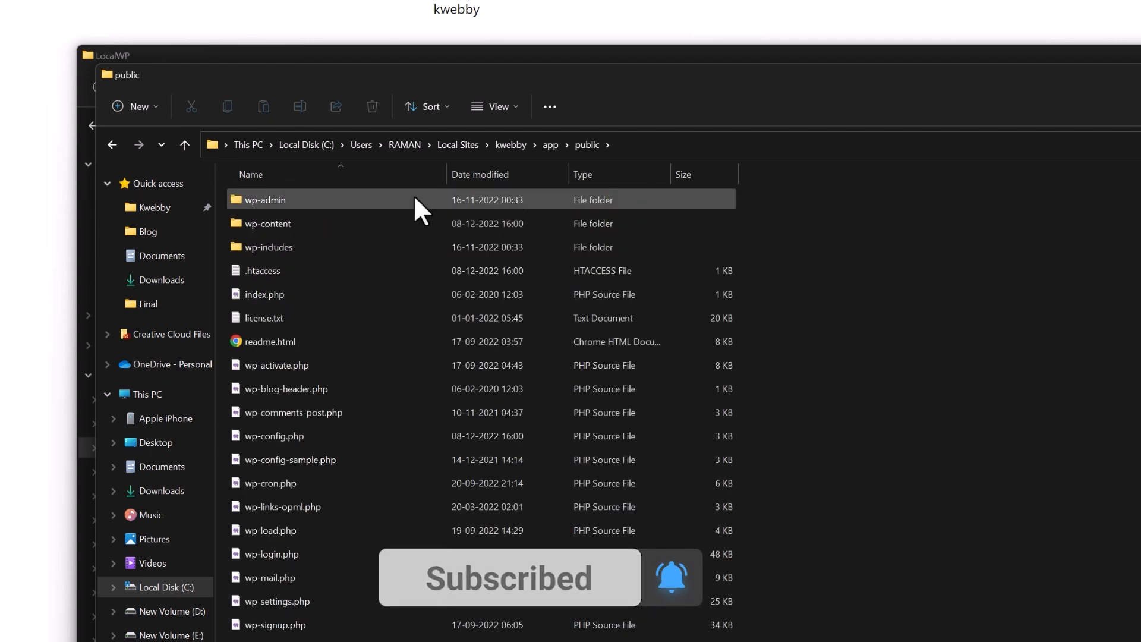
click(254, 226)
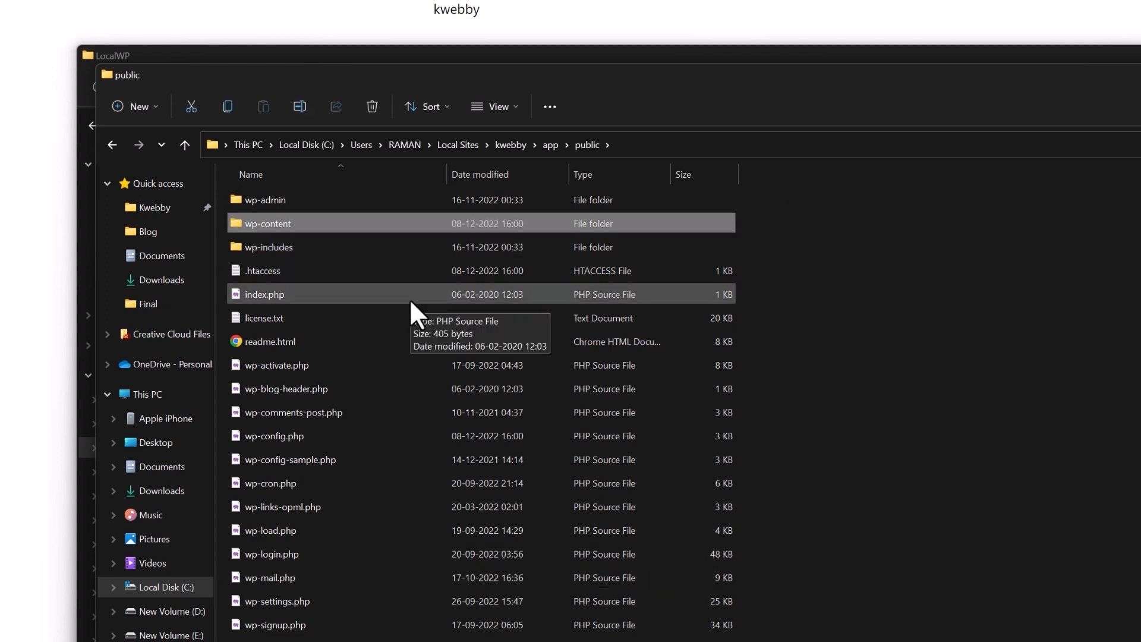